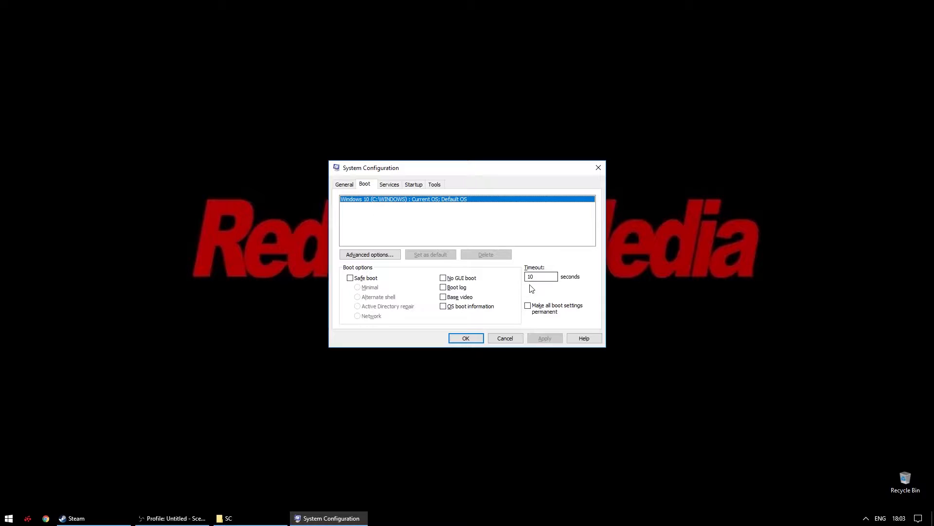
# Set the boot timeout to 3 seconds and reselect the processor count in the advanced boot options, applying the changes without restarting.
pyautogui.write('30')
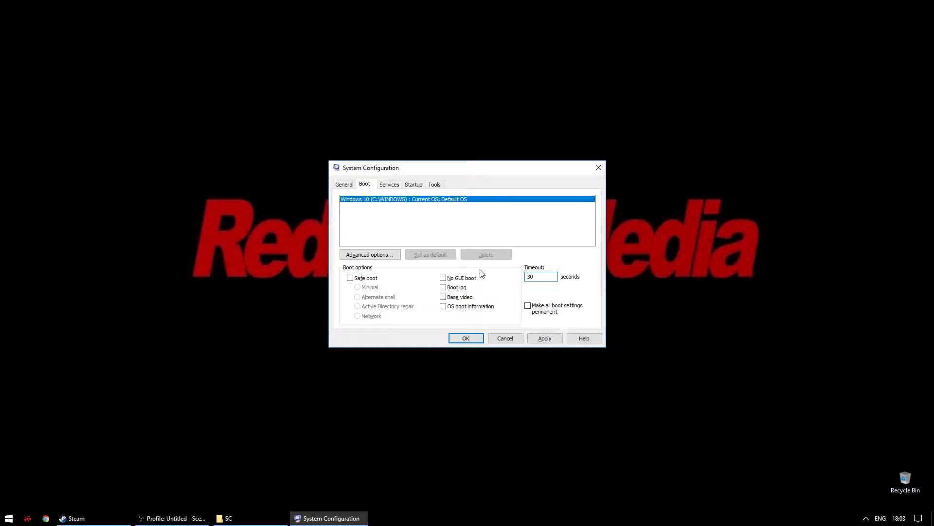
pyautogui.press('BackSpace')
pyautogui.click(390, 257)
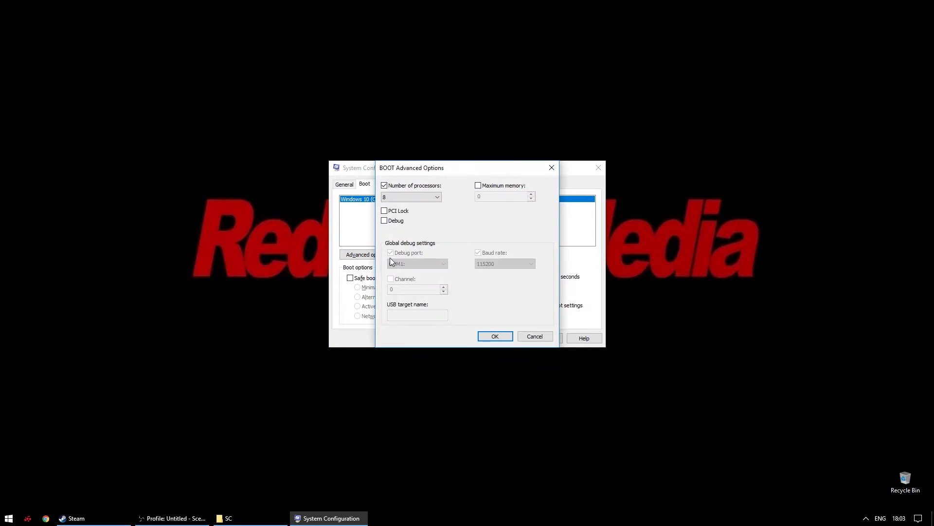
pyautogui.click(387, 187)
pyautogui.click(384, 186)
pyautogui.click(431, 197)
pyautogui.click(424, 249)
pyautogui.click(493, 336)
pyautogui.click(466, 338)
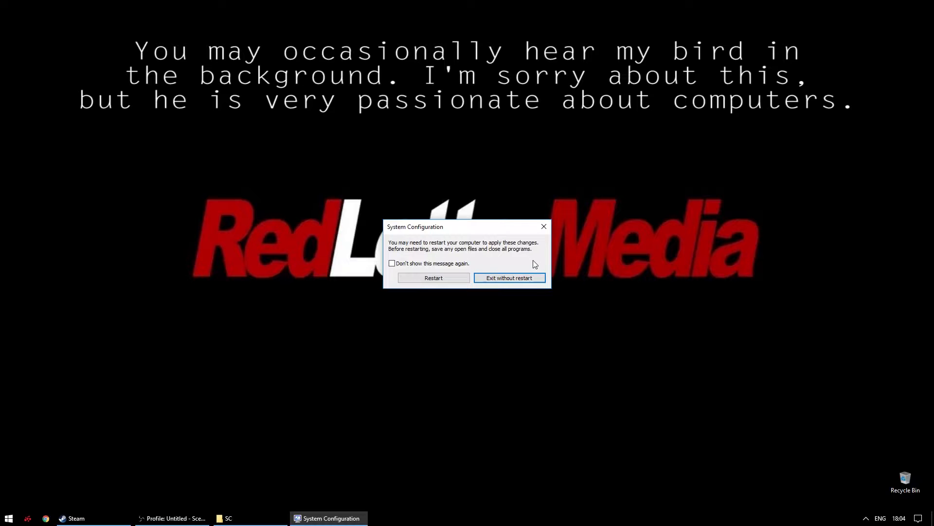
pyautogui.click(531, 279)
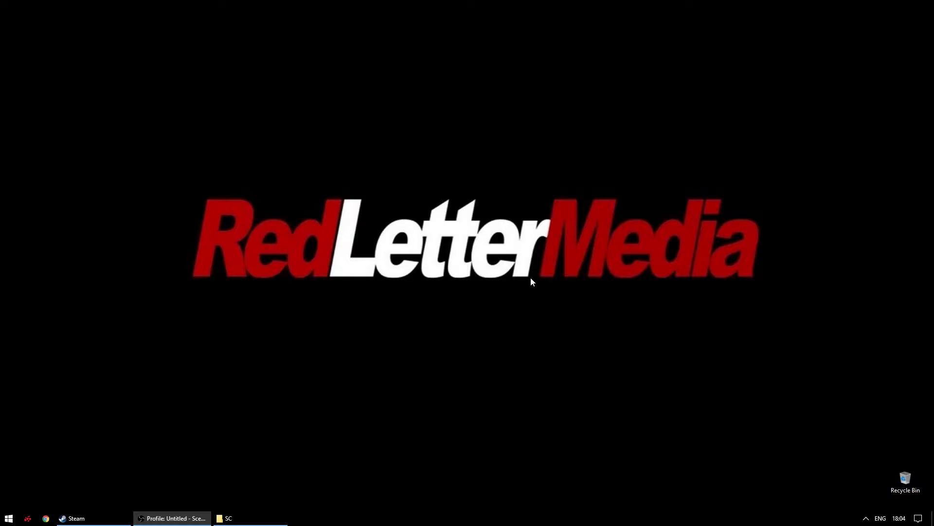
# Reopen System Configuration by searching for msconfig and open its startup items in Task Manager.
pyautogui.press('super')
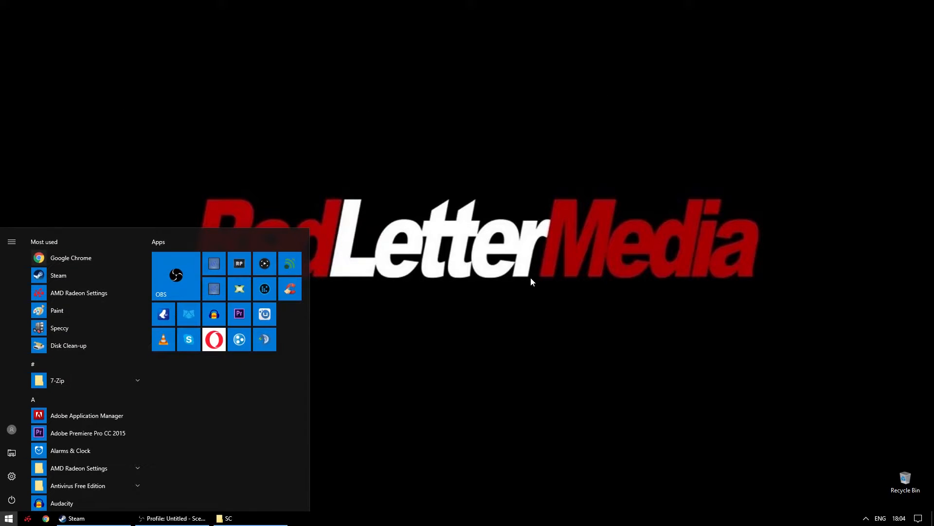
pyautogui.write('mscon')
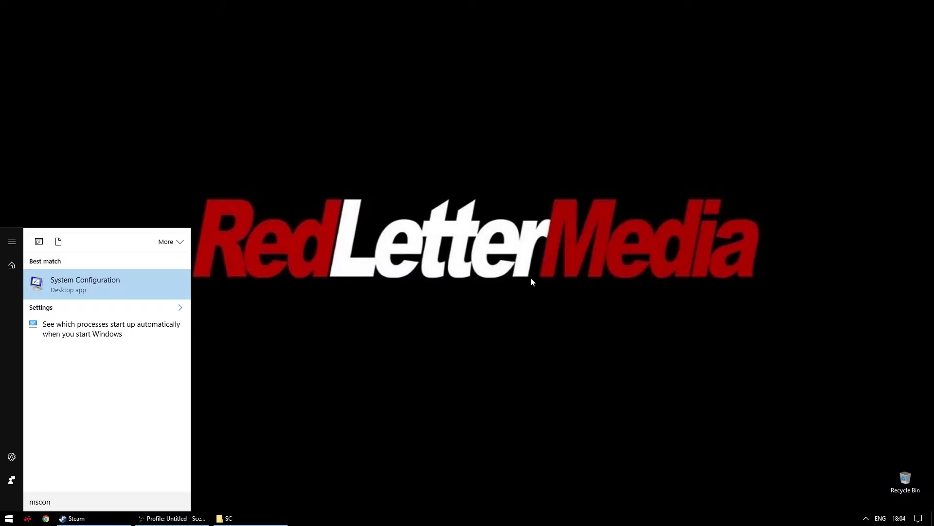
pyautogui.write('fig')
pyautogui.press('Return')
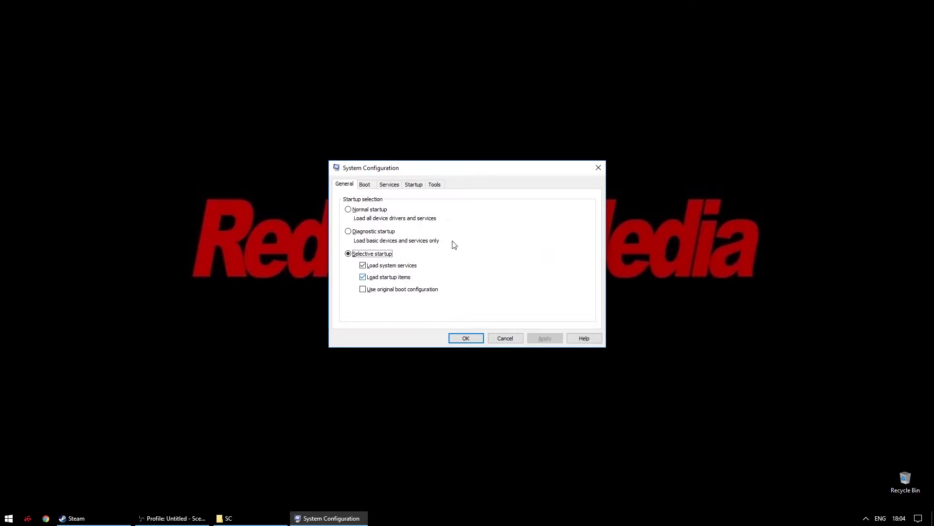
pyautogui.click(413, 185)
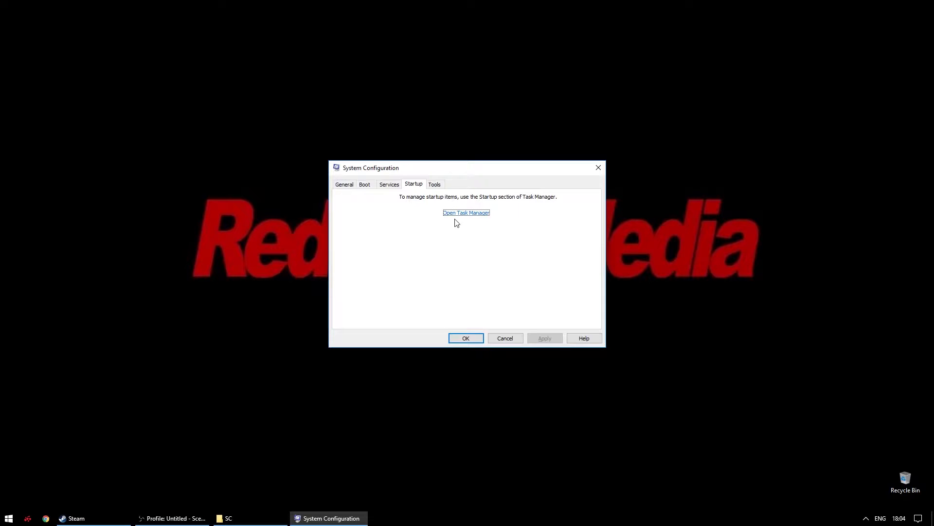
pyautogui.click(468, 214)
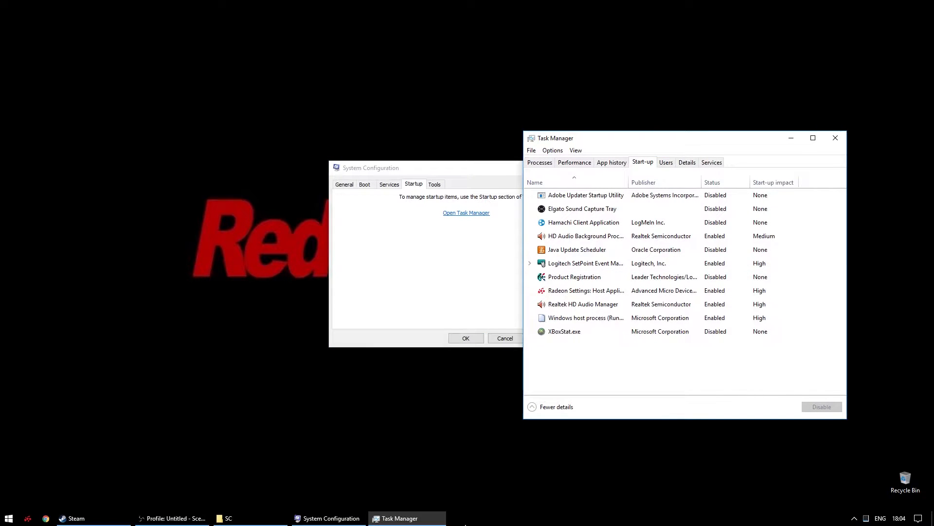
# Close System Configuration and review the Radeon Settings and Logitech SetPoint startup entries before closing Task Manager.
pyautogui.rightClick(474, 520)
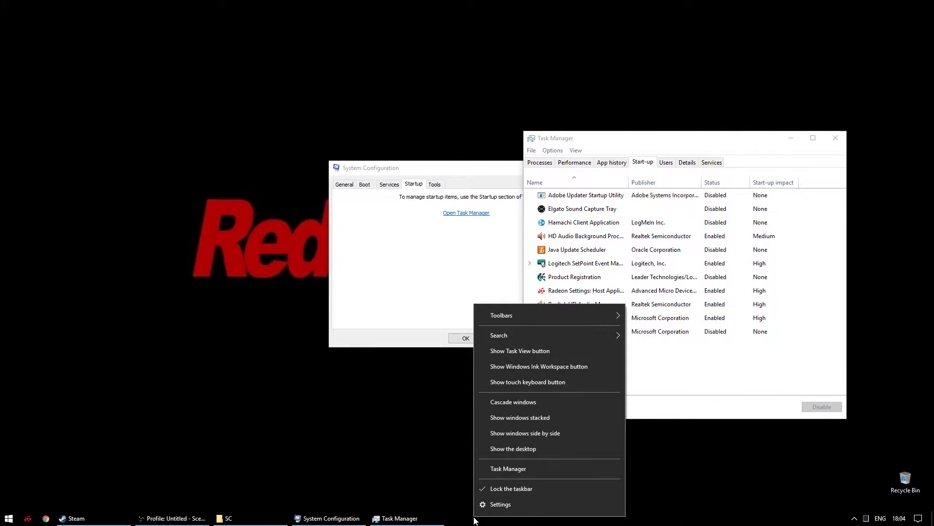
pyautogui.click(488, 159)
pyautogui.click(489, 168)
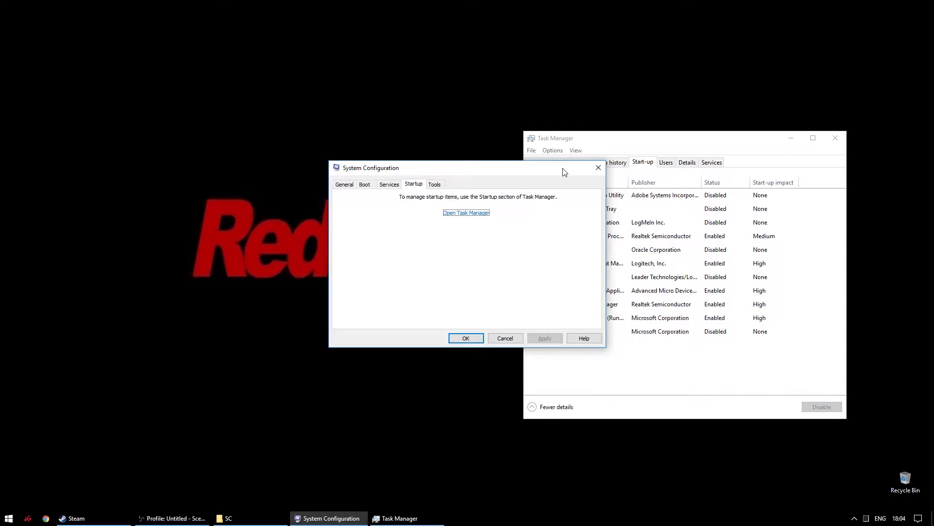
pyautogui.click(598, 167)
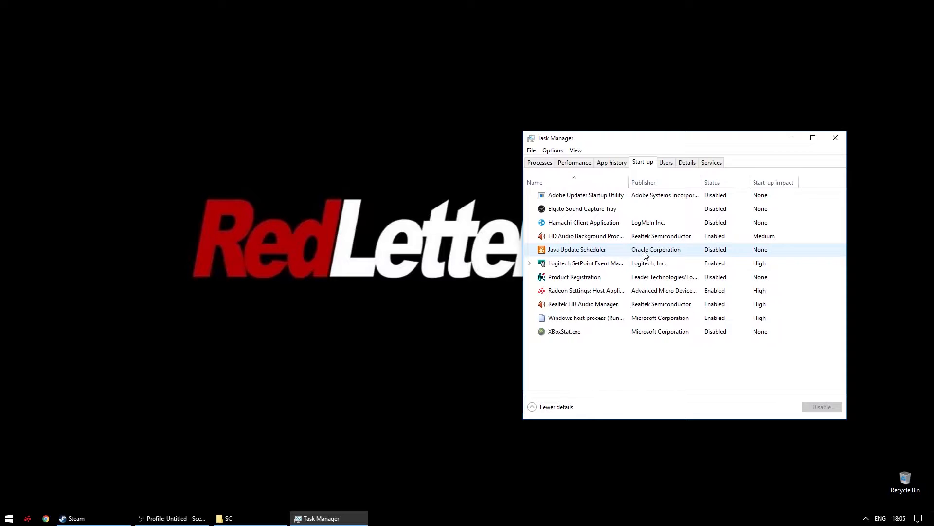
pyautogui.click(648, 291)
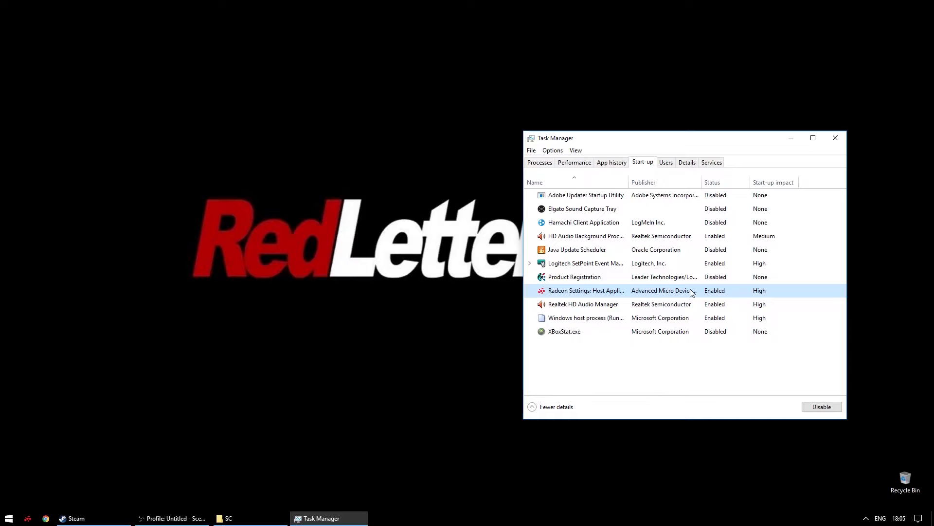
pyautogui.click(609, 263)
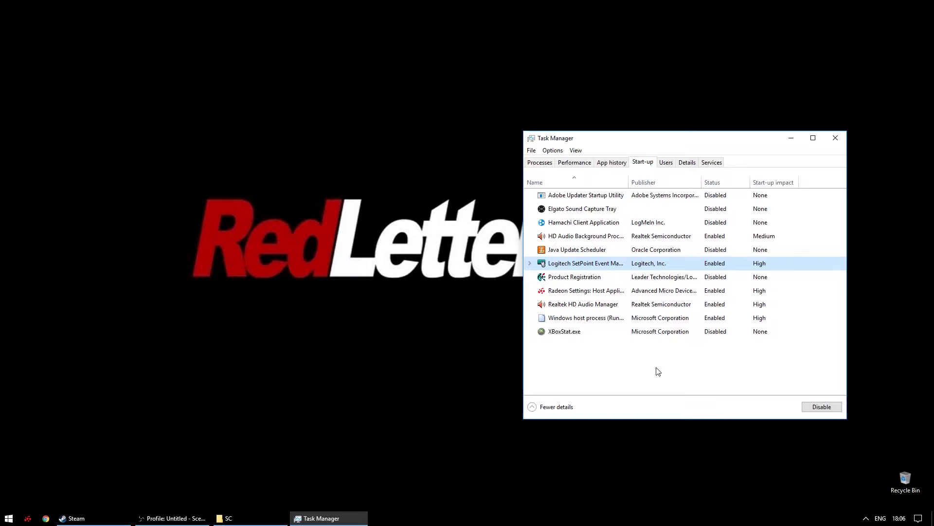
pyautogui.click(836, 138)
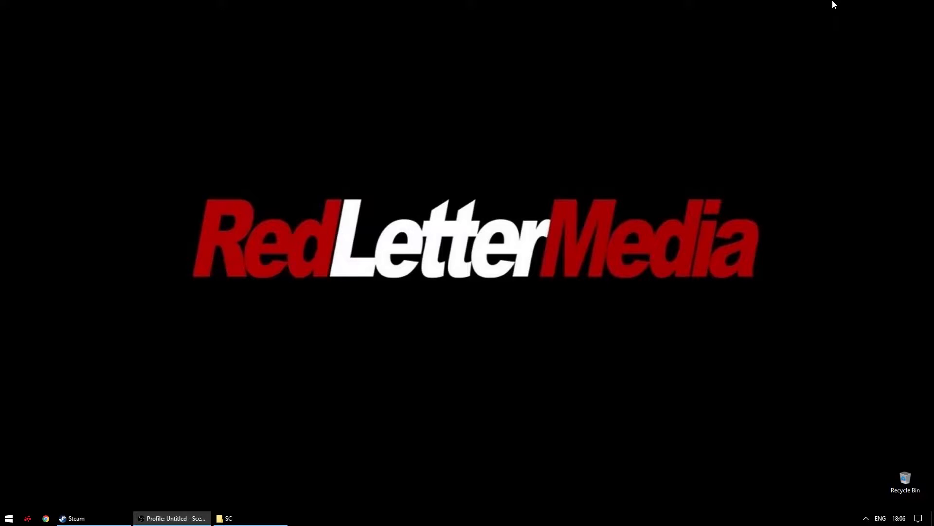
# Search for Windows performance settings, open the appearance and performance options, and apply "Adjust for best appearance".
pyautogui.press('super')
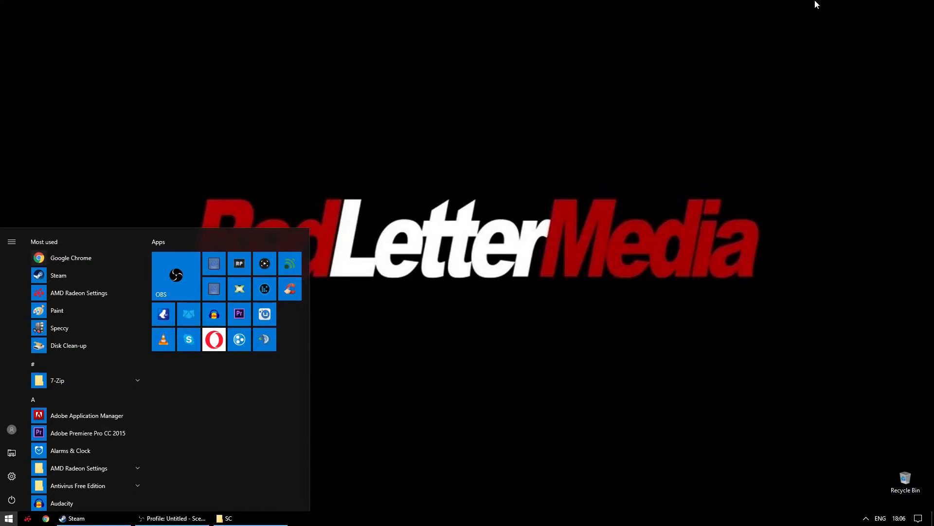
pyautogui.write('performance')
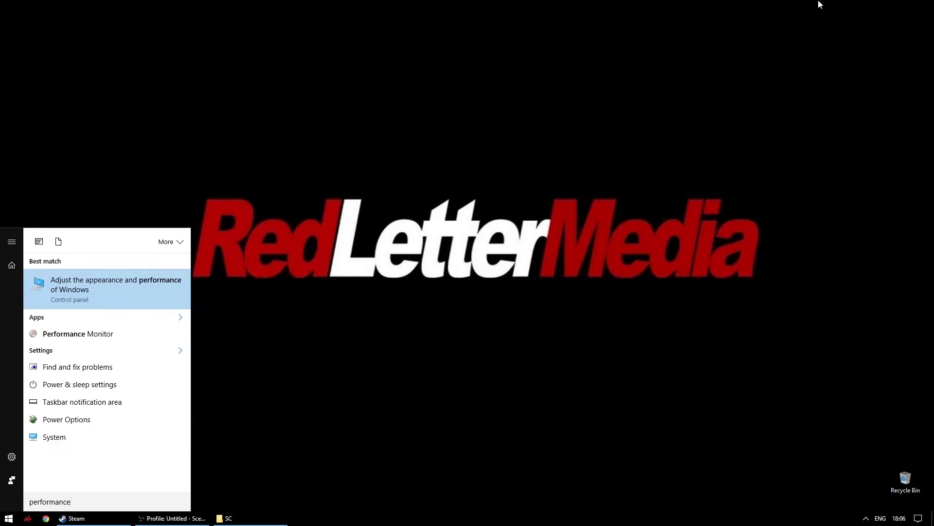
pyautogui.click(134, 285)
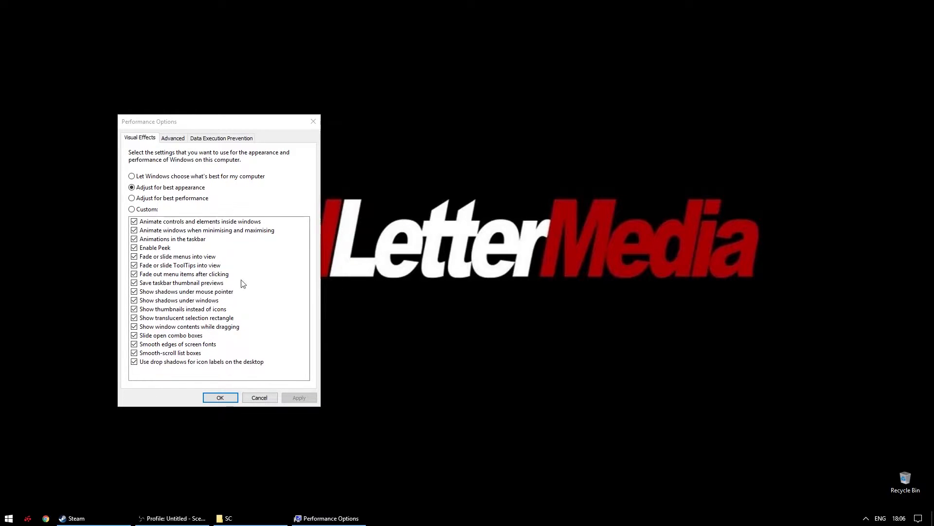
pyautogui.click(151, 200)
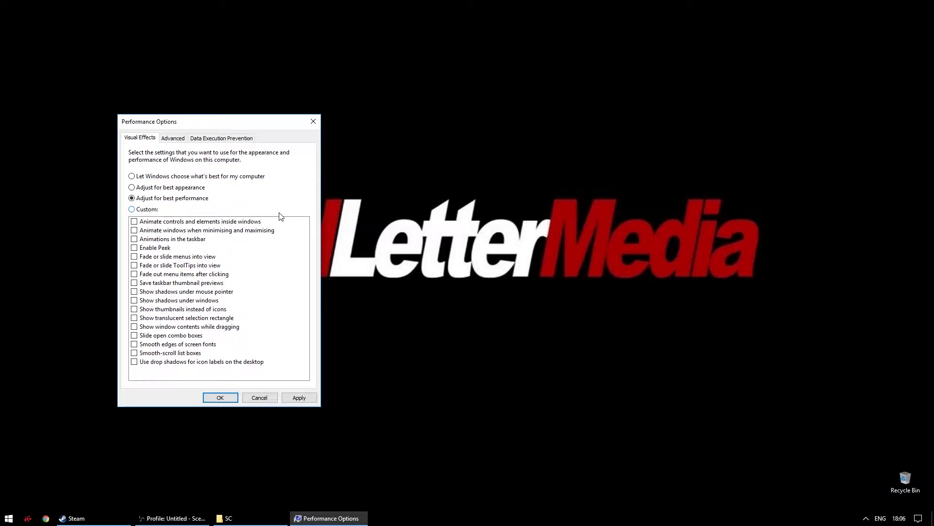
pyautogui.click(166, 188)
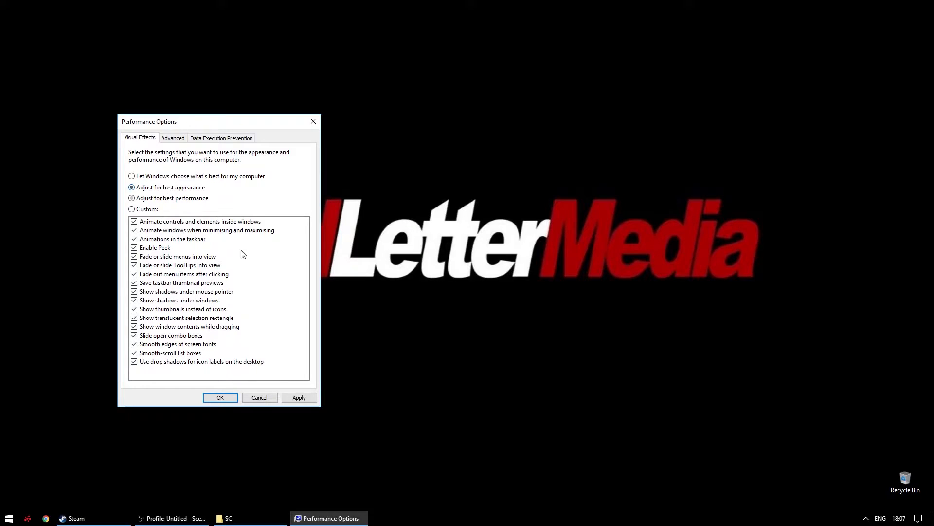
pyautogui.click(300, 398)
# Inspect the advanced virtual memory settings for the paging file, closing them without changes along with Task Manager.
pyautogui.click(171, 140)
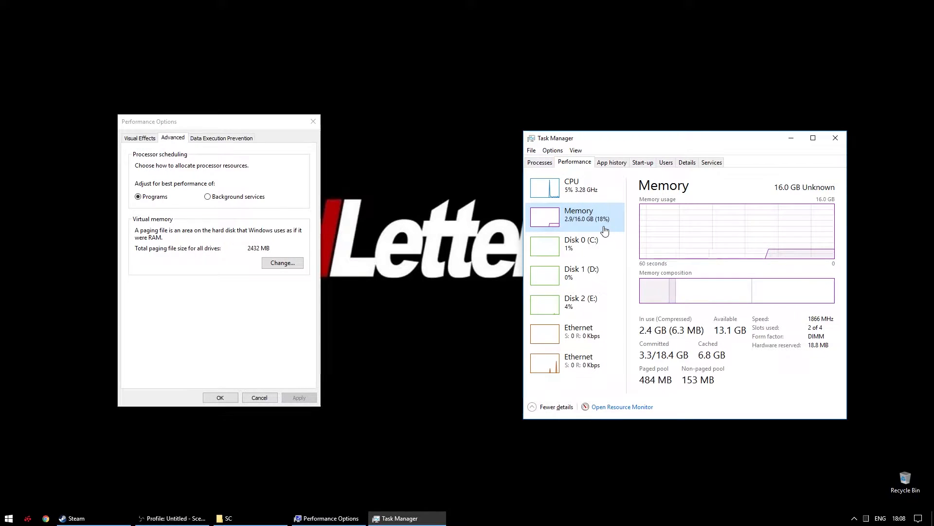
pyautogui.click(294, 264)
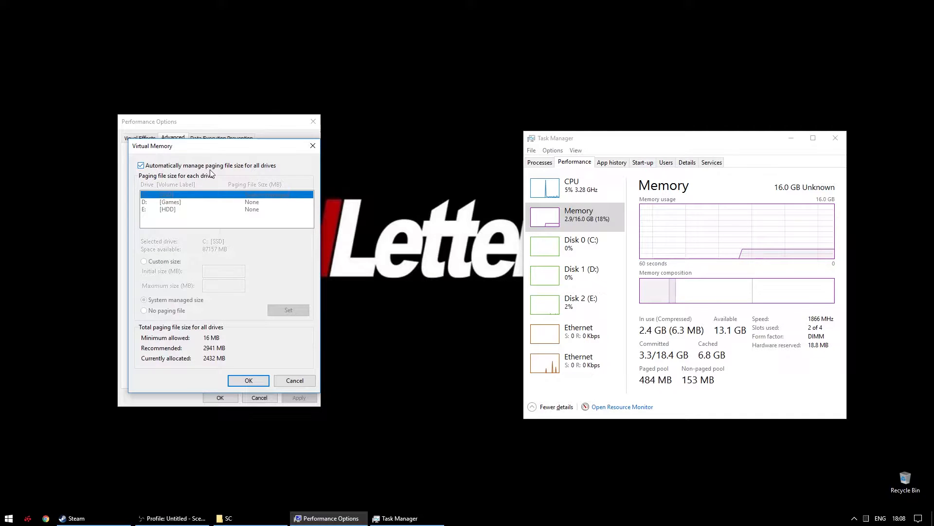
pyautogui.click(312, 146)
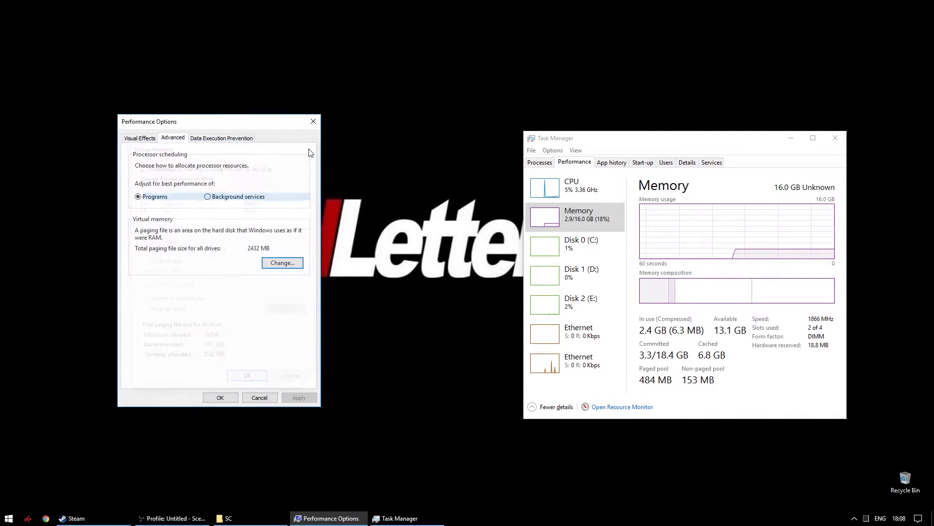
pyautogui.click(828, 144)
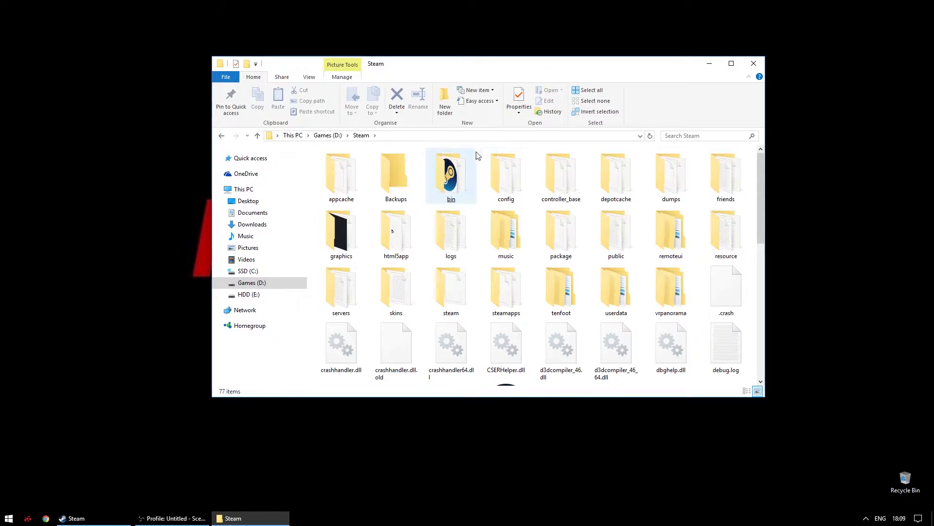
# Browse from the Steam folder through steamapps and common to the _CommonRedist folder of Brothers - A Tale of Two Sons.
pyautogui.click(616, 345)
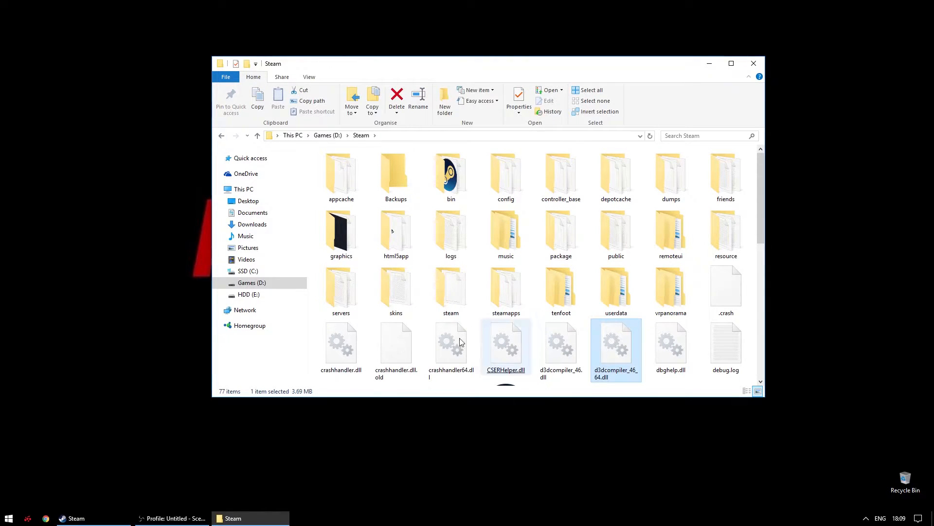
pyautogui.click(226, 271)
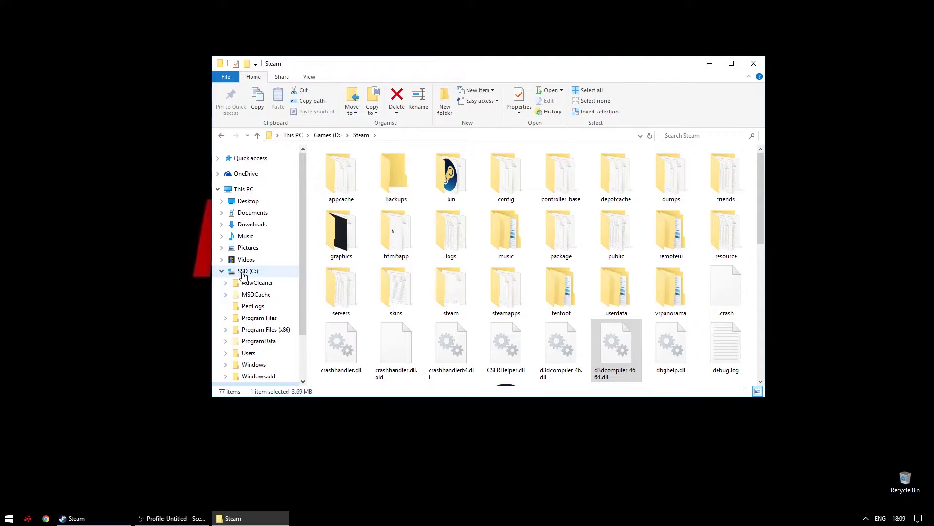
pyautogui.scroll(-2, 294, 273)
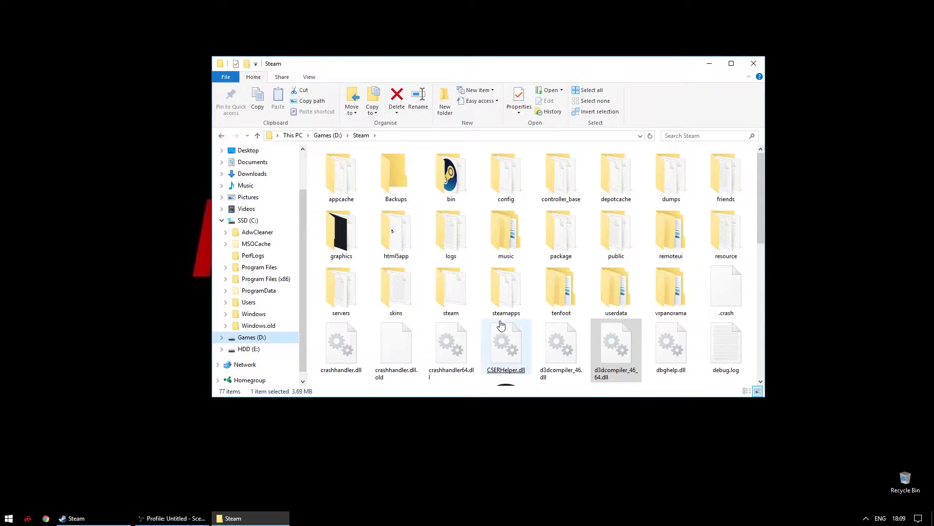
pyautogui.doubleClick(506, 292)
pyautogui.doubleClick(354, 192)
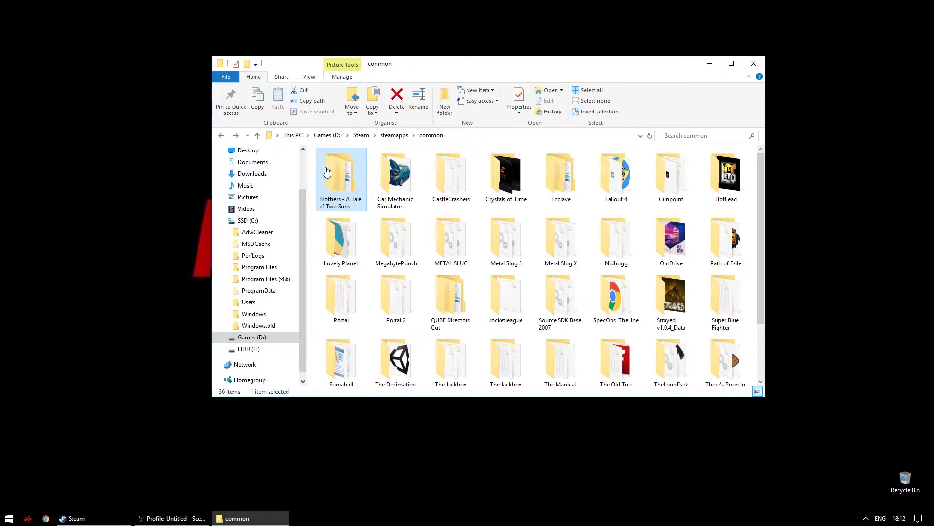
pyautogui.doubleClick(330, 178)
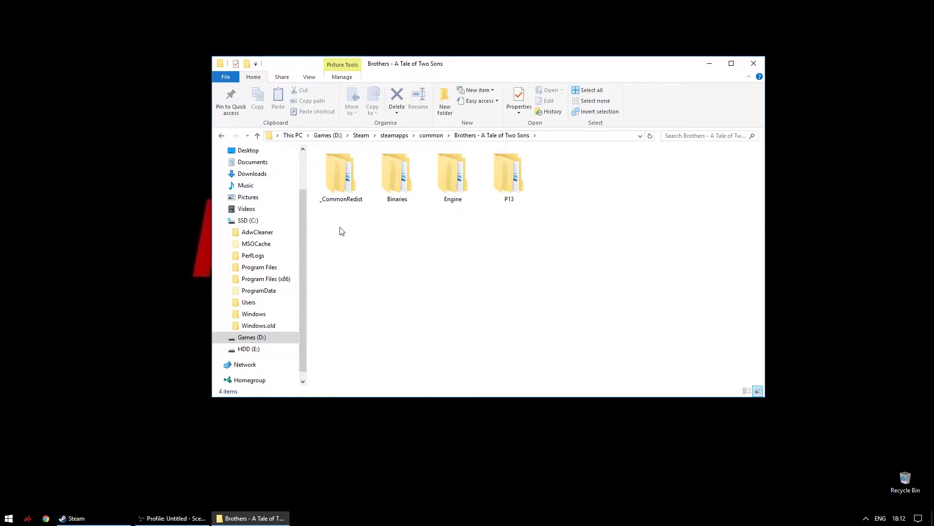
pyautogui.doubleClick(340, 181)
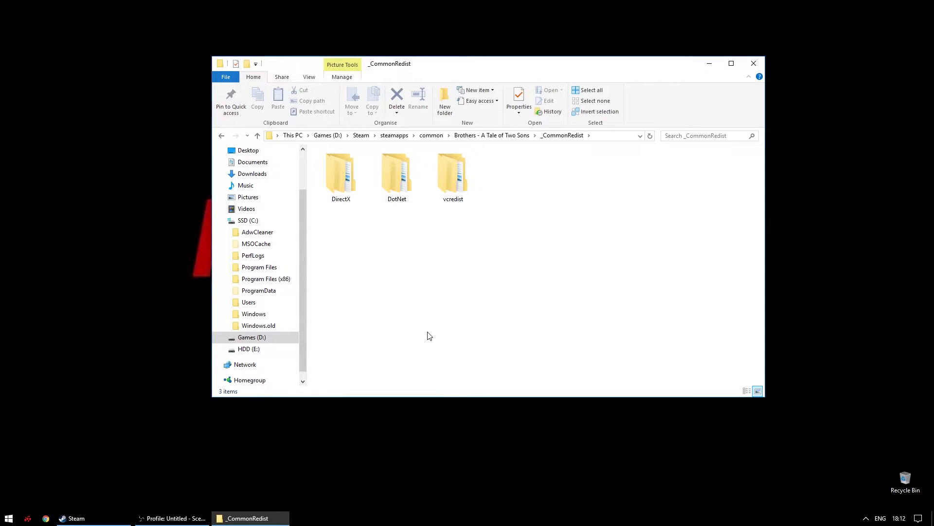
# Examine the DirectX, DotNet and vcredist folders inside _CommonRedist and return to the game's main folder.
pyautogui.click(343, 180)
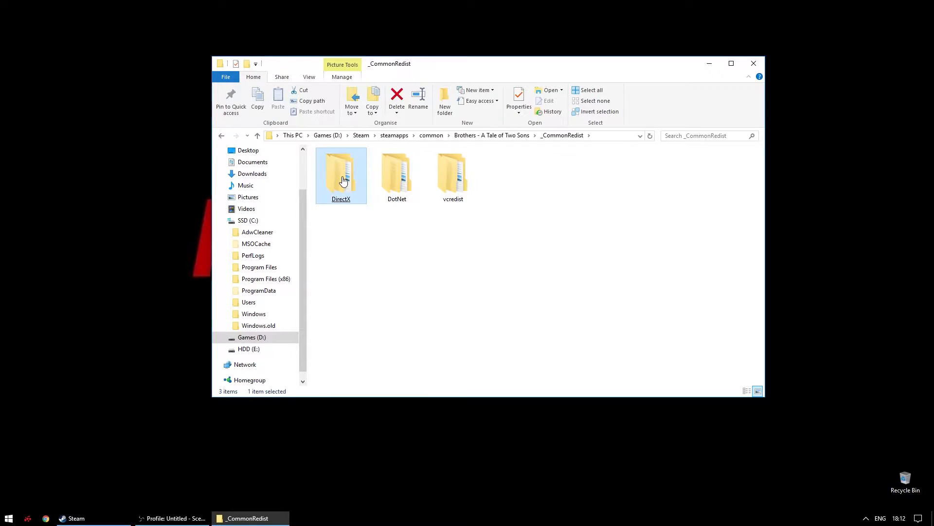
pyautogui.click(398, 179)
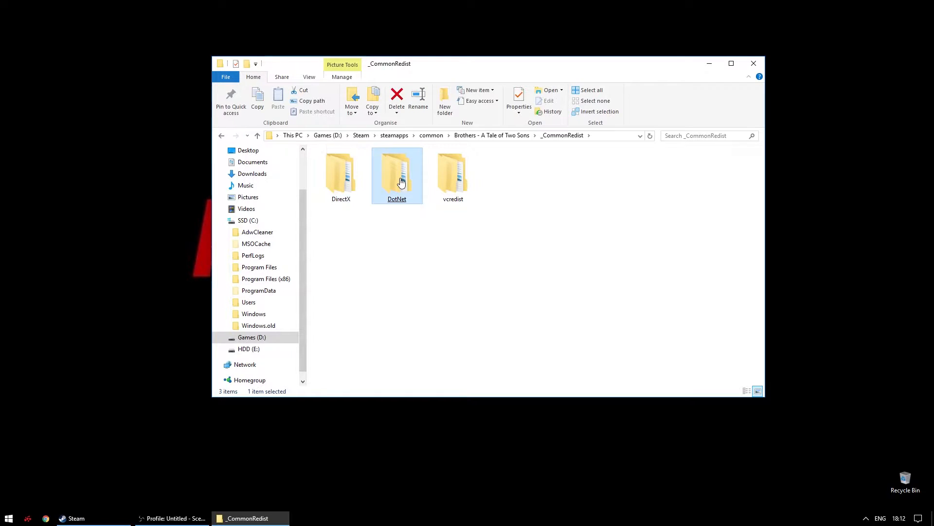
pyautogui.click(443, 181)
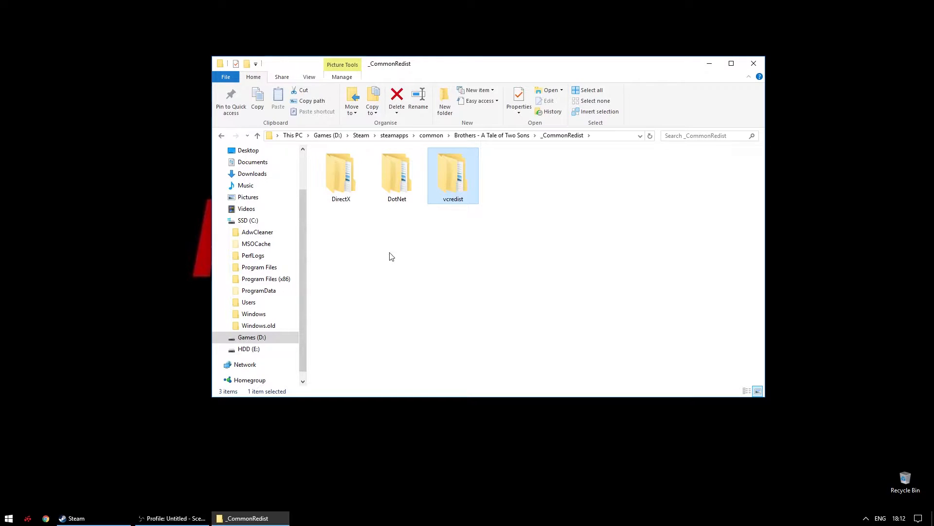
pyautogui.click(495, 311)
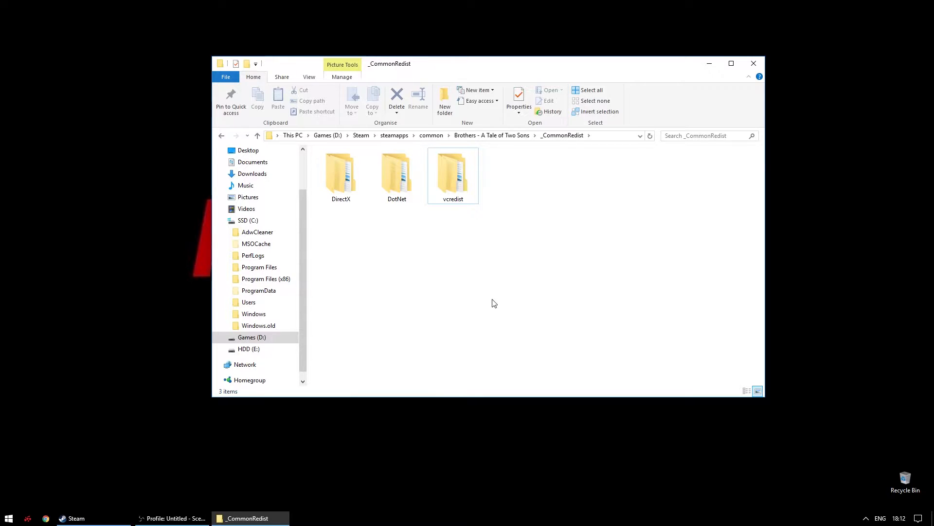
pyautogui.press('BackSpace')
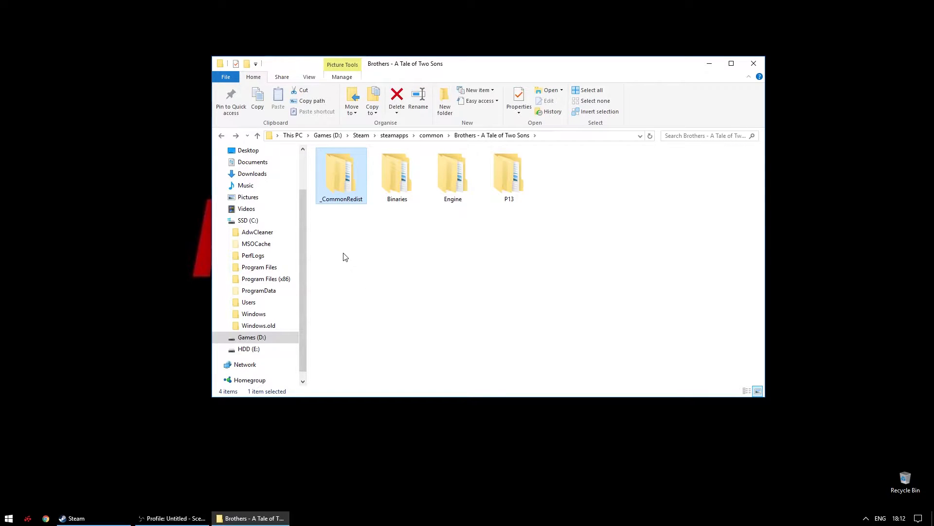
# Permanently delete the _CommonRedist folder from the Brothers - A Tale of Two Sons folder and close the file window.
pyautogui.hotkey('shift', 'Delete')
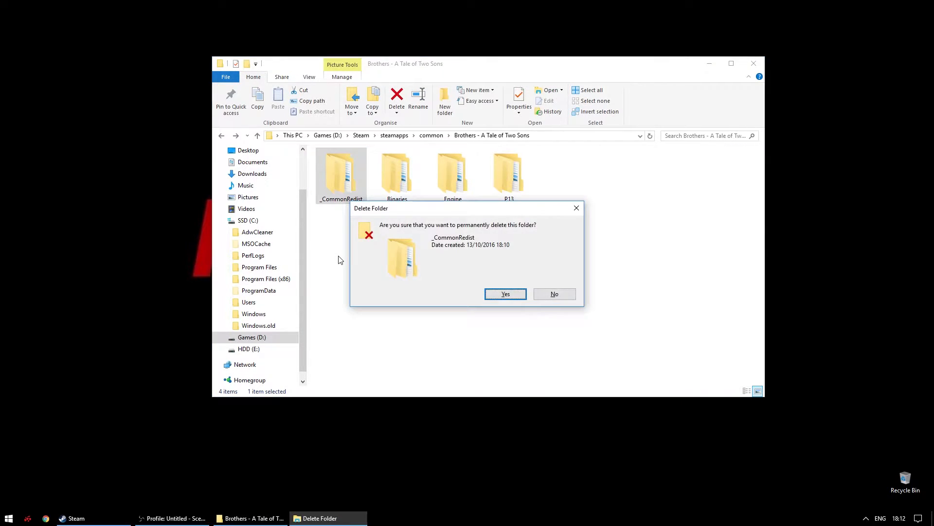
pyautogui.click(492, 296)
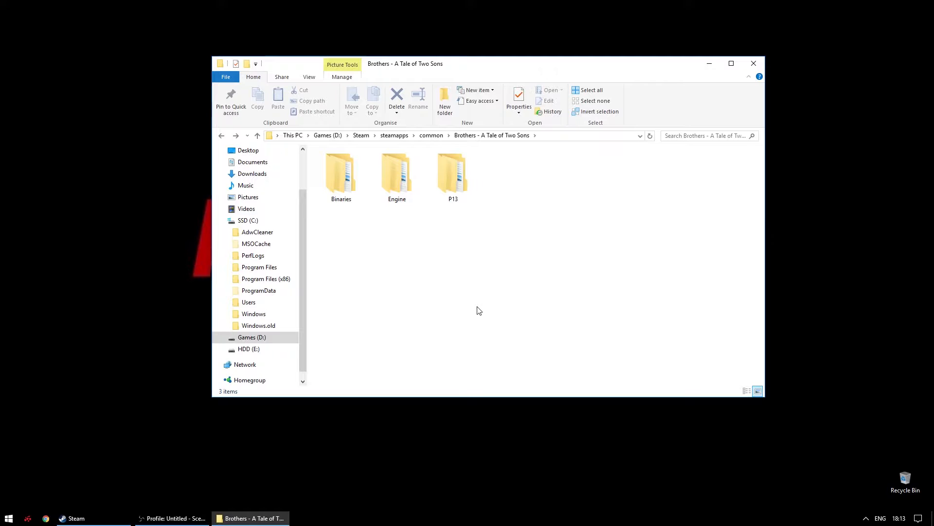
pyautogui.hotkey('alt', 'Up')
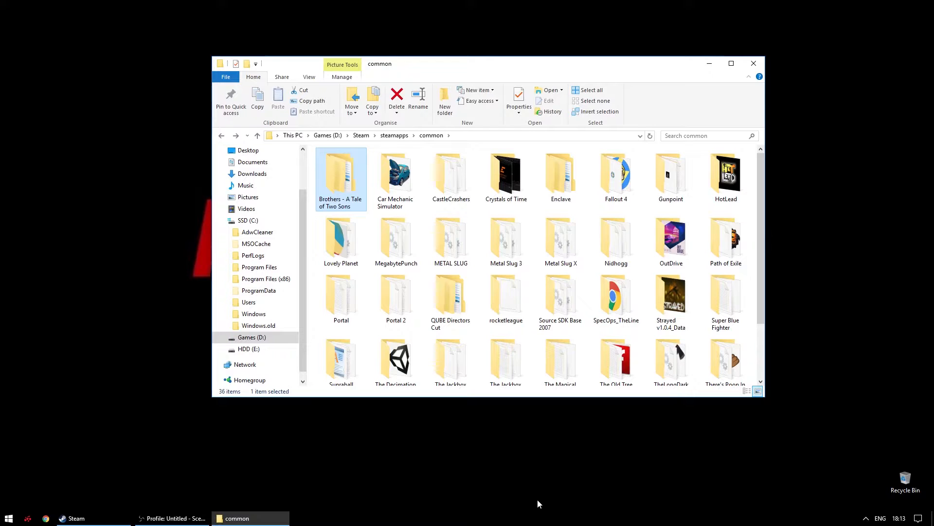
pyautogui.hotkey('alt', 'F4')
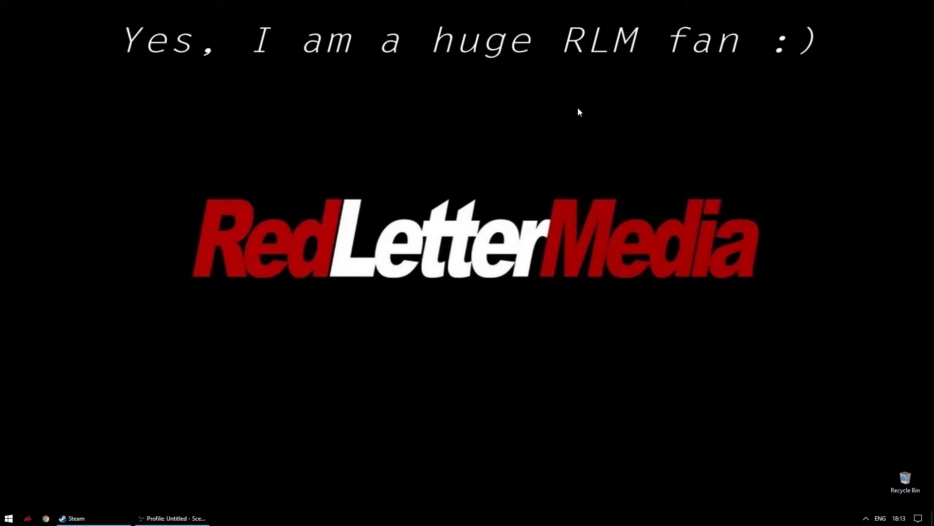
# Search for Disk Clean-up, run it as administrator, and choose the SSD (C:) drive for cleaning.
pyautogui.press('super')
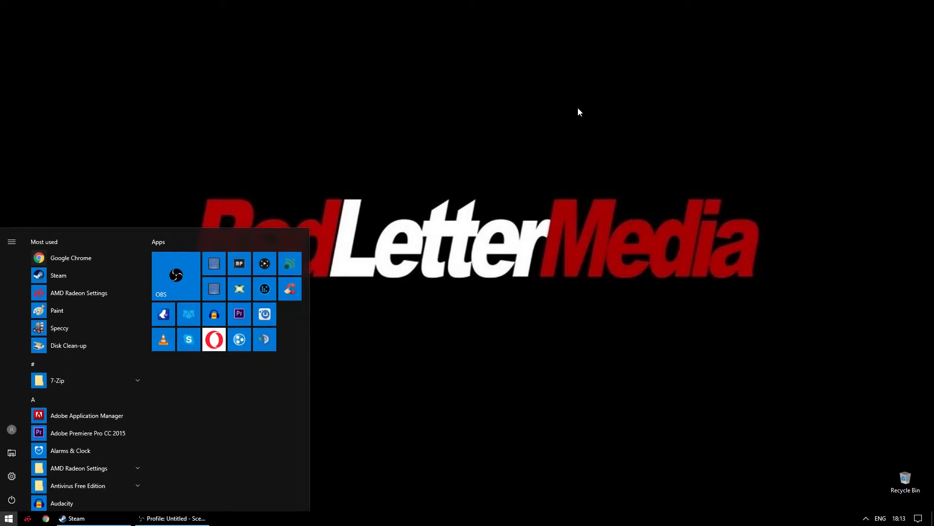
pyautogui.write('disk')
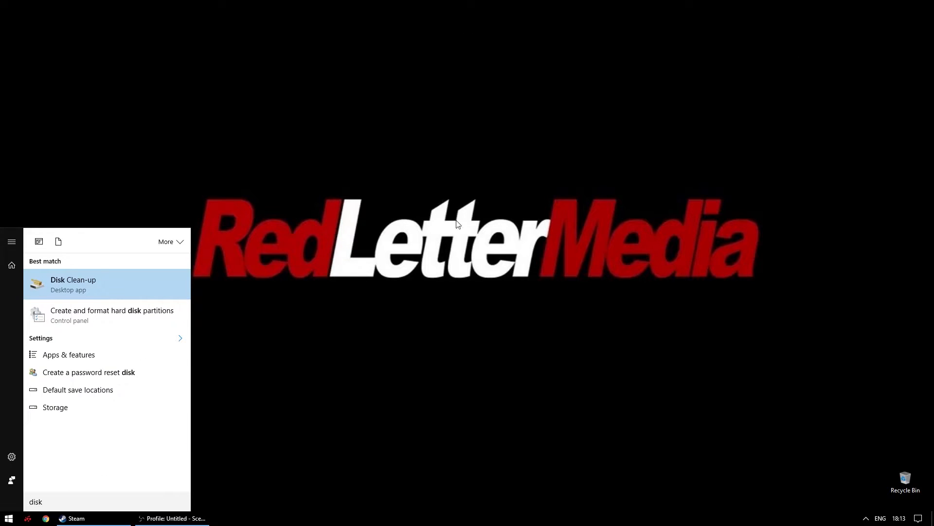
pyautogui.rightClick(108, 290)
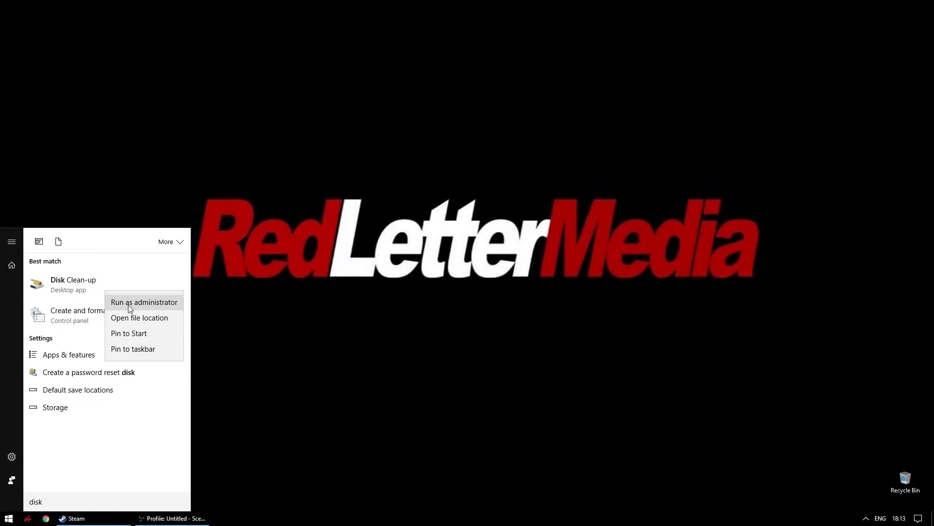
pyautogui.click(128, 303)
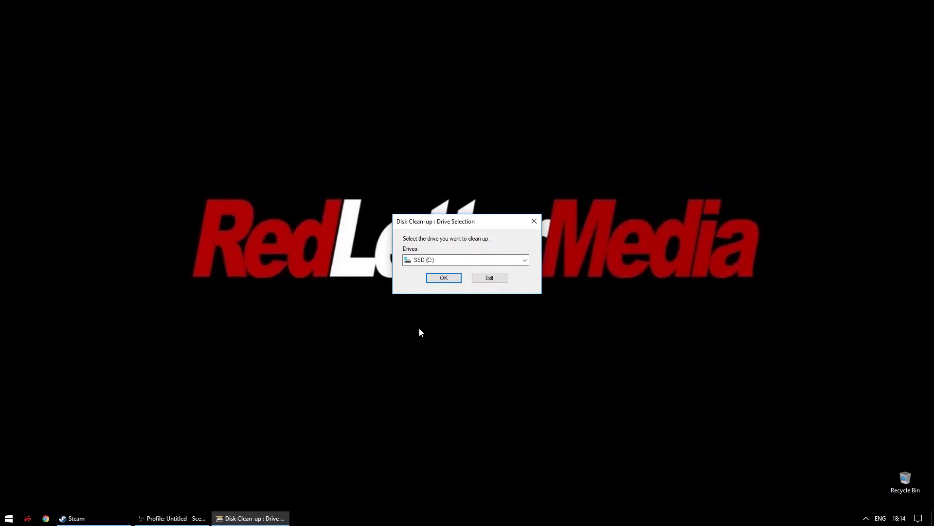
pyautogui.click(445, 278)
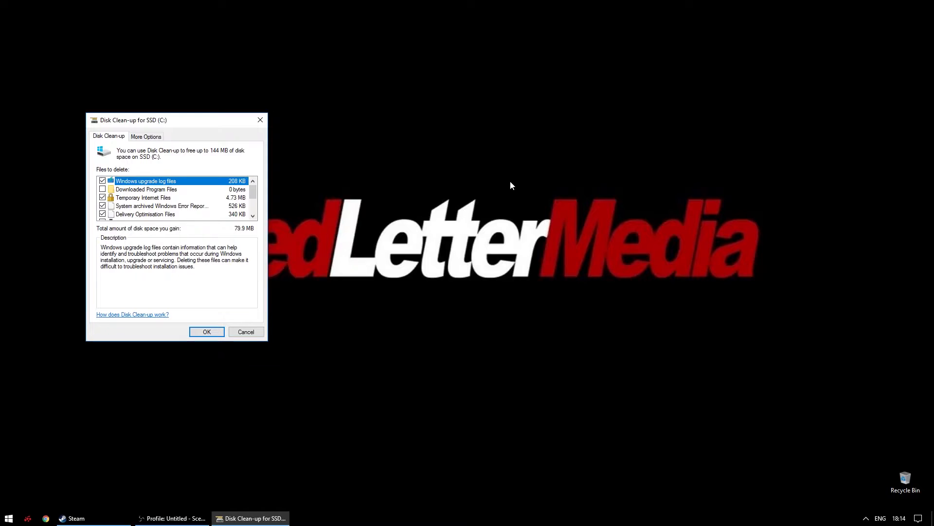
# Review the file categories for SSD (C:) and permanently delete the selected ones, including temporary files and previous Windows installations.
pyautogui.click(246, 190)
pyautogui.moveTo(250, 191)
pyautogui.mouseDown()
pyautogui.moveTo(254, 209)
pyautogui.moveTo(252, 189)
pyautogui.mouseUp()
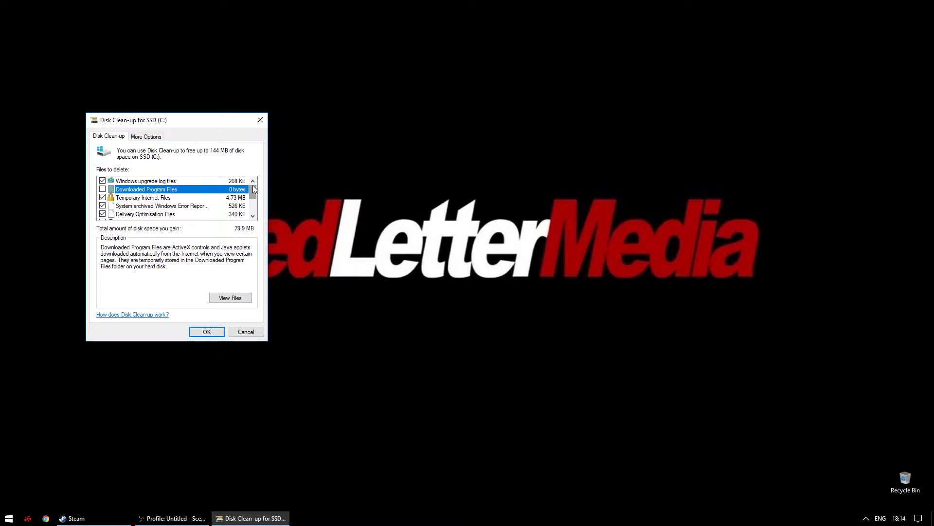
pyautogui.moveTo(253, 188); pyautogui.dragTo(253, 209)
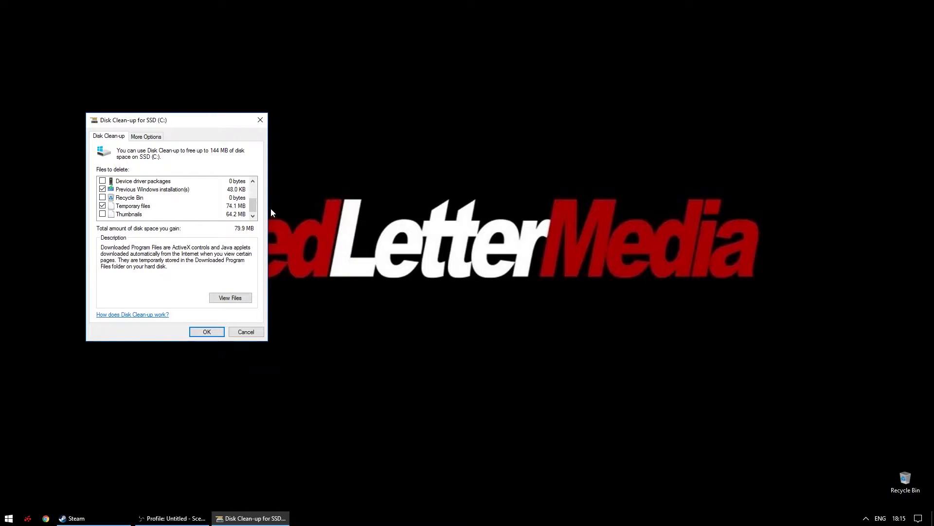
pyautogui.scroll(1, 255, 213)
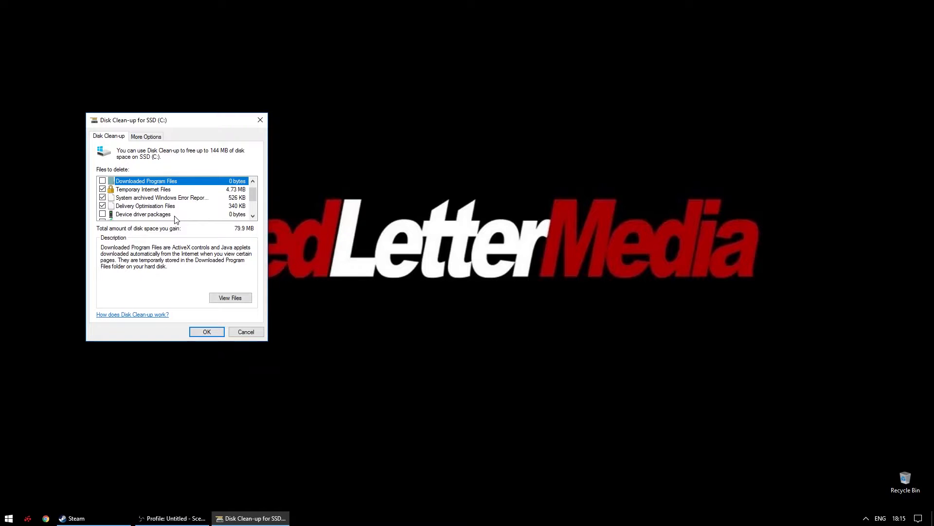
pyautogui.scroll(1, 177, 218)
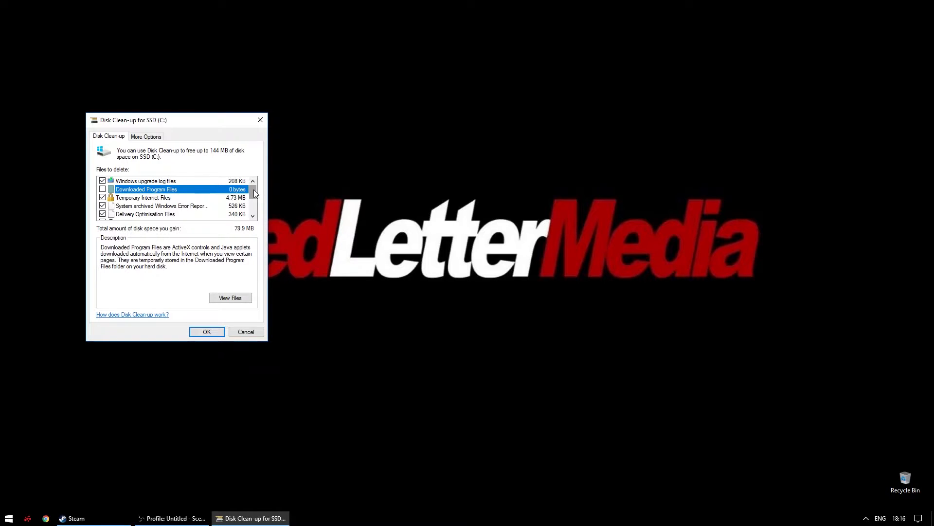
pyautogui.moveTo(253, 191); pyautogui.dragTo(251, 203)
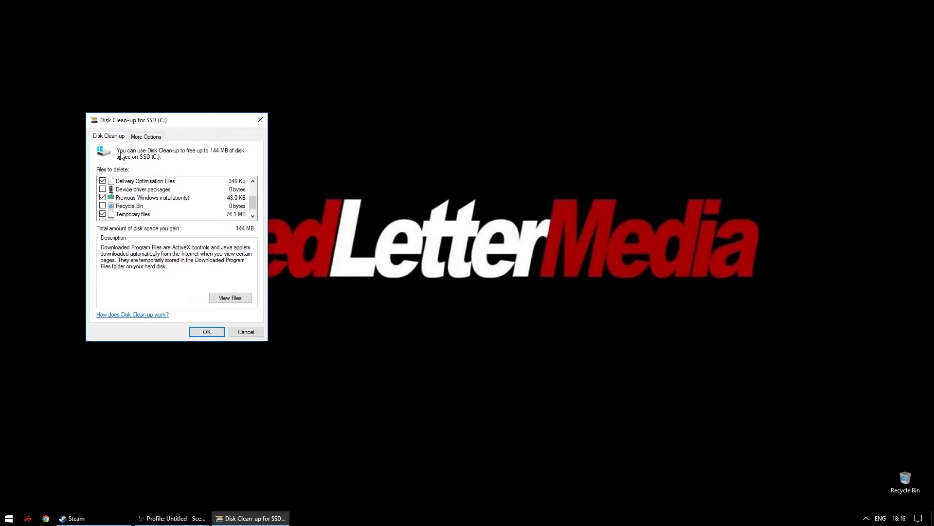
pyautogui.click(207, 332)
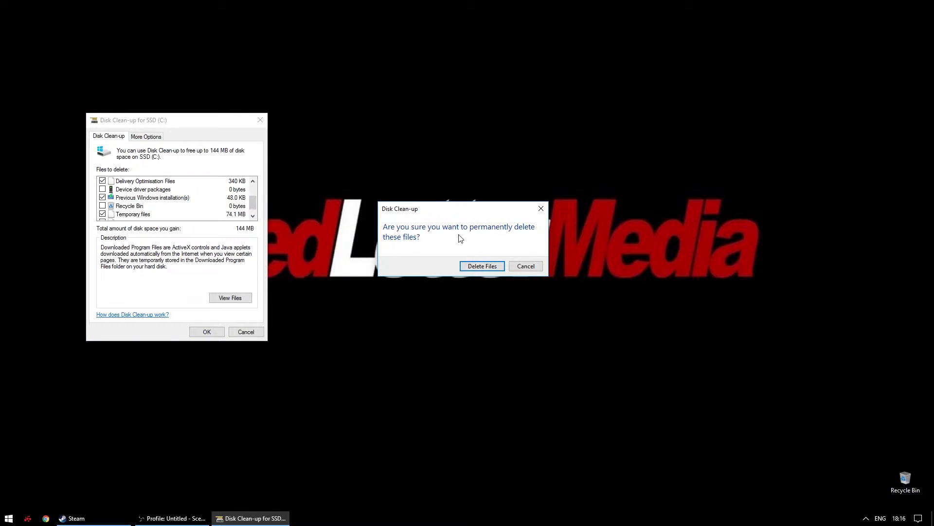
pyautogui.click(481, 268)
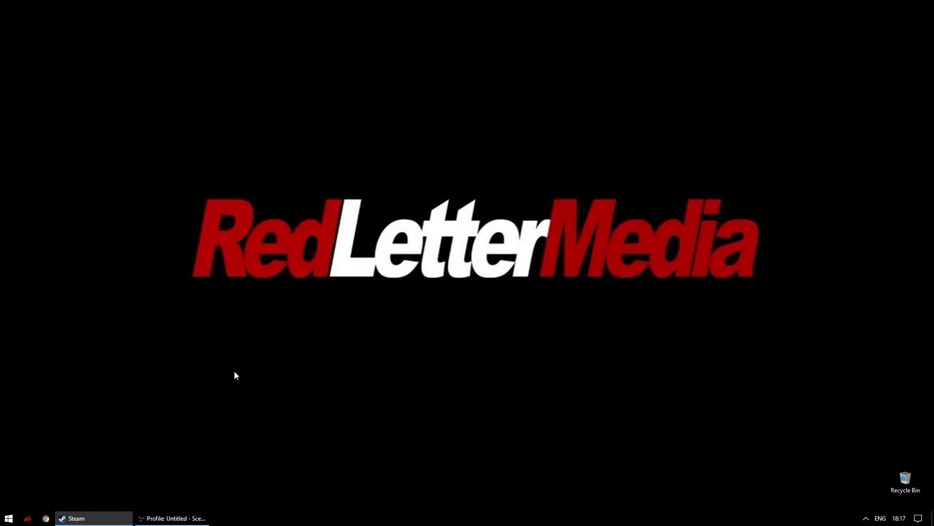
# Open CCleaner, review the cleaning items for applications, and analyze the files they would remove.
pyautogui.click(8, 518)
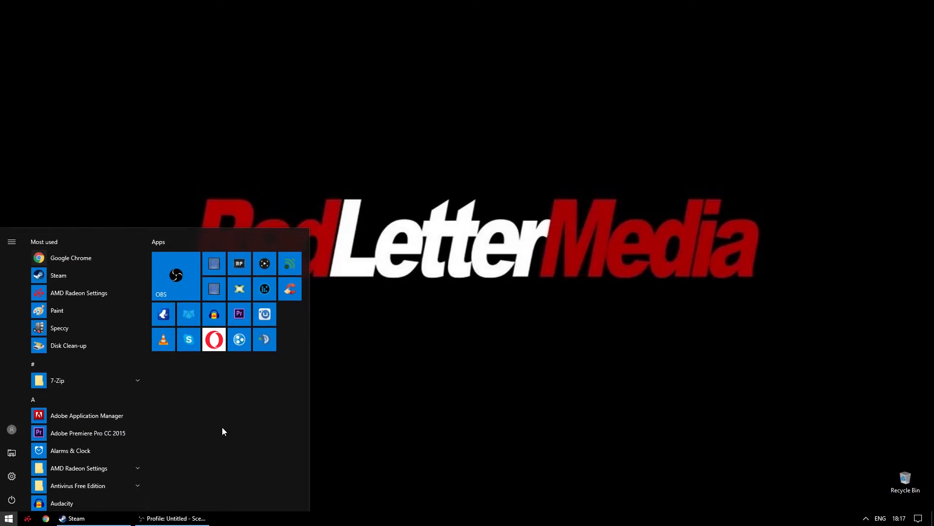
pyautogui.click(288, 291)
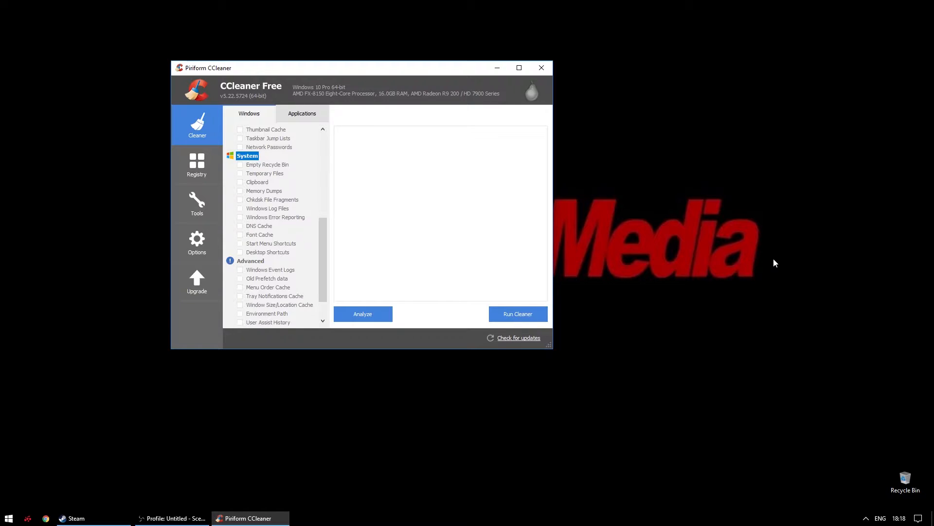
pyautogui.click(359, 140)
pyautogui.click(303, 115)
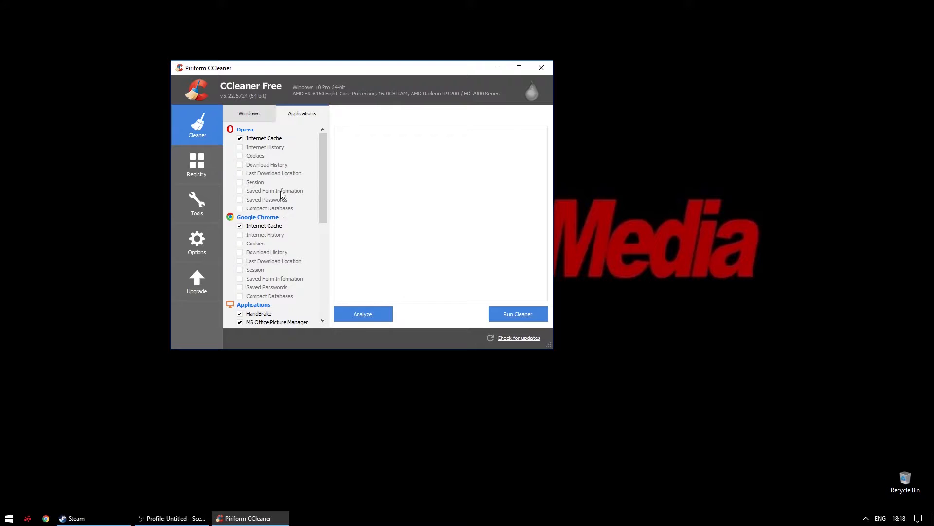
pyautogui.moveTo(325, 154); pyautogui.dragTo(308, 313)
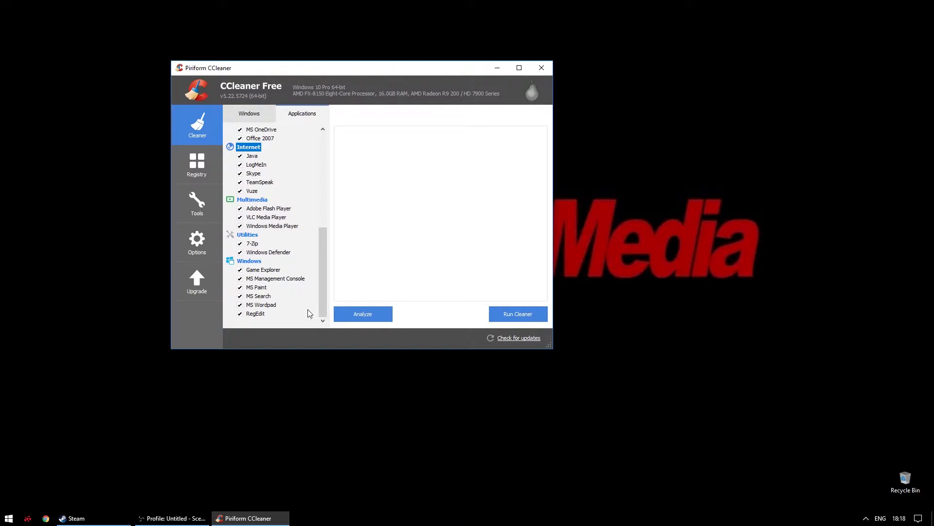
pyautogui.click(368, 317)
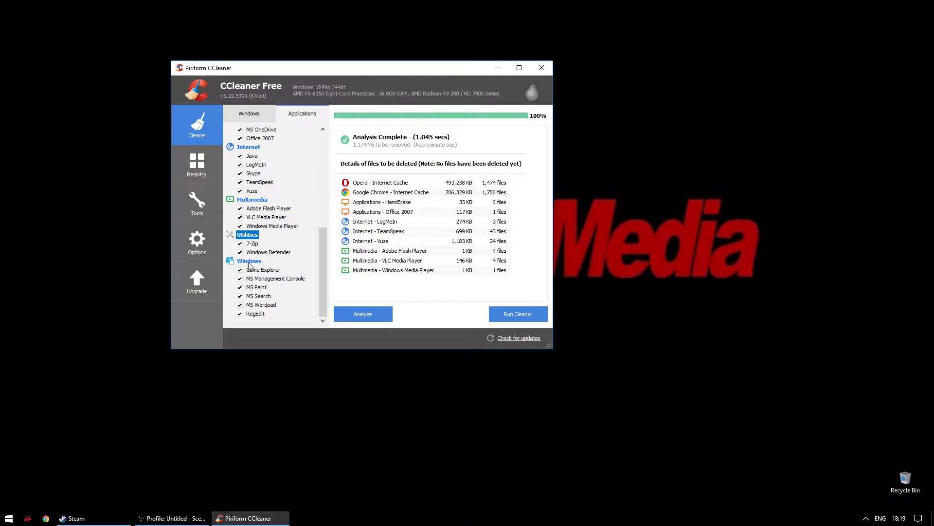
# Deselect all application cleaning items under Windows, Utilities, Multimedia, Internet and Applications, leaving only the browser Internet Cache items.
pyautogui.click(229, 261)
pyautogui.click(229, 236)
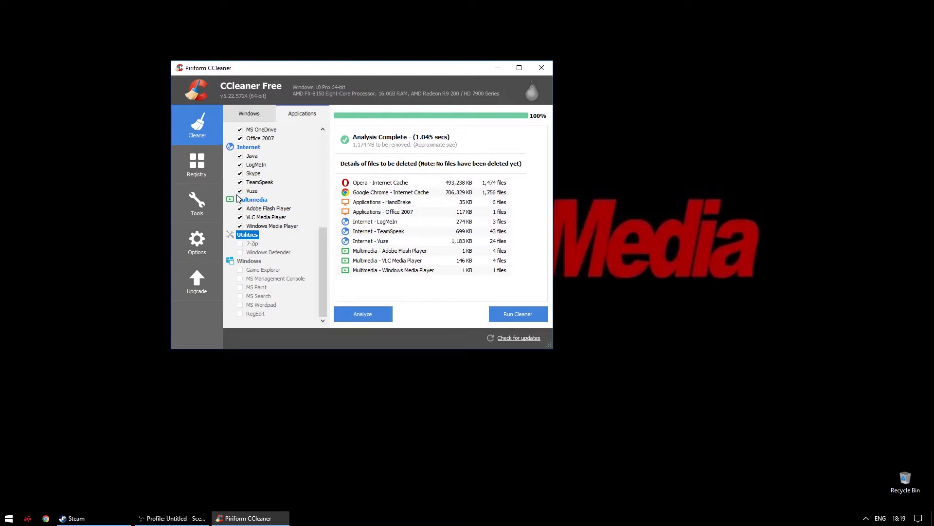
pyautogui.click(230, 199)
pyautogui.click(230, 147)
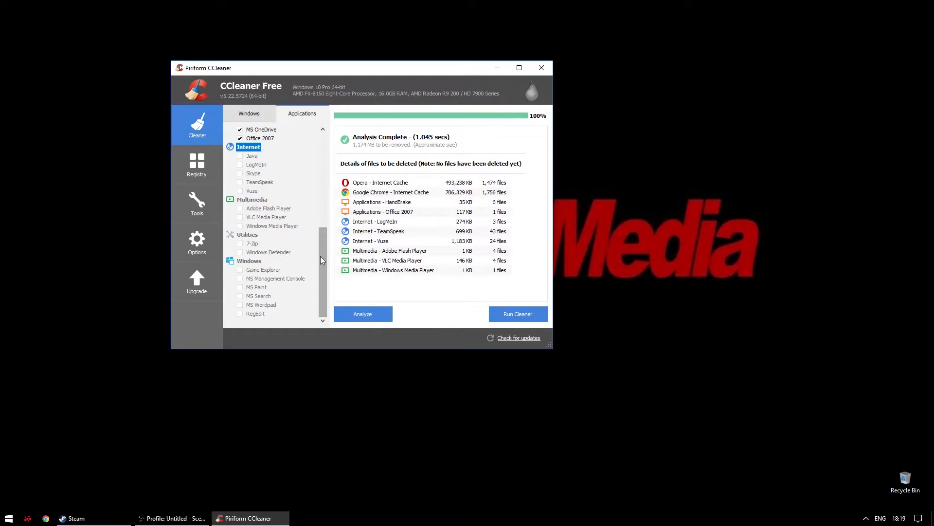
pyautogui.moveTo(320, 256); pyautogui.dragTo(320, 181)
pyautogui.click(229, 280)
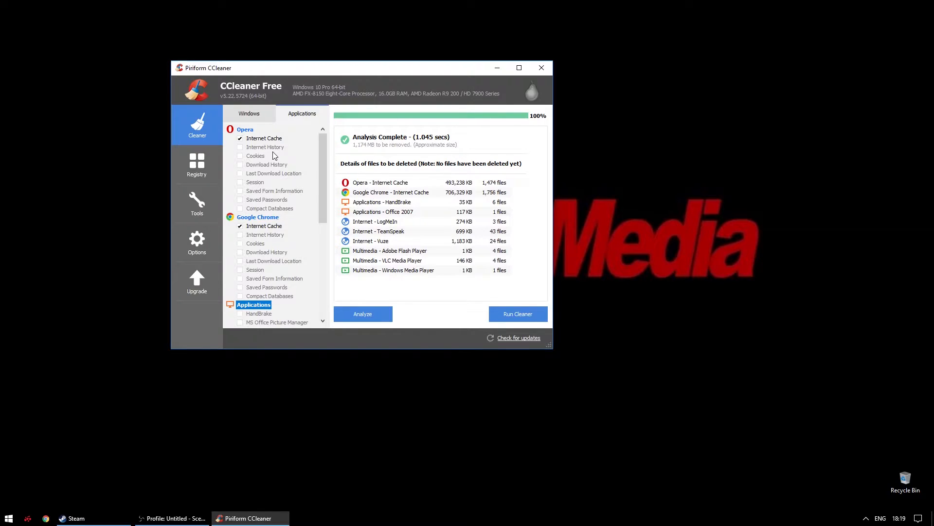
# Select every Microsoft Edge and Internet Explorer item in the Windows cleaning list, accepting the loss of saved passwords.
pyautogui.click(257, 113)
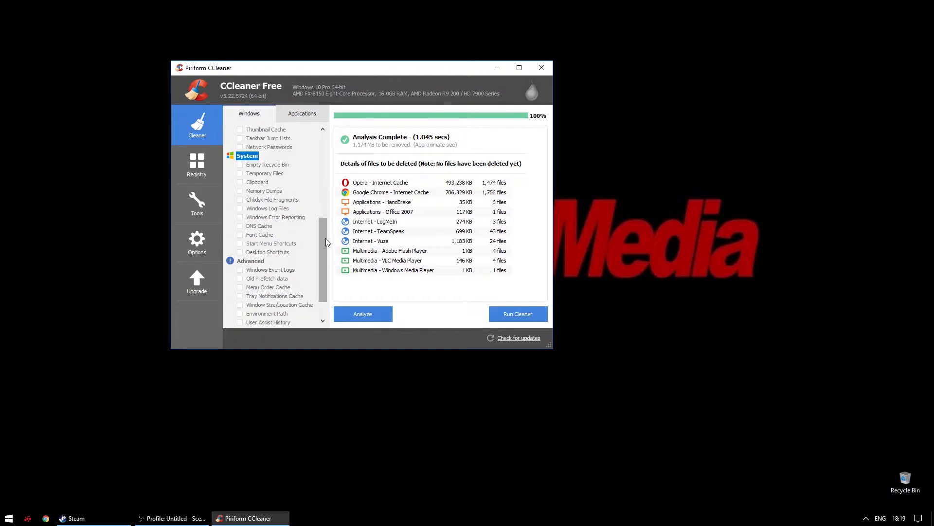
pyautogui.moveTo(325, 238); pyautogui.dragTo(329, 146)
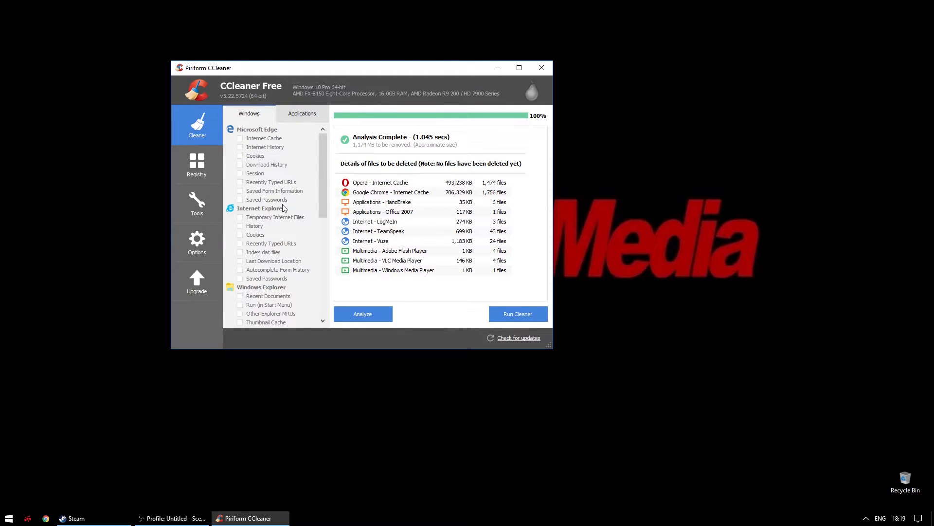
pyautogui.click(233, 130)
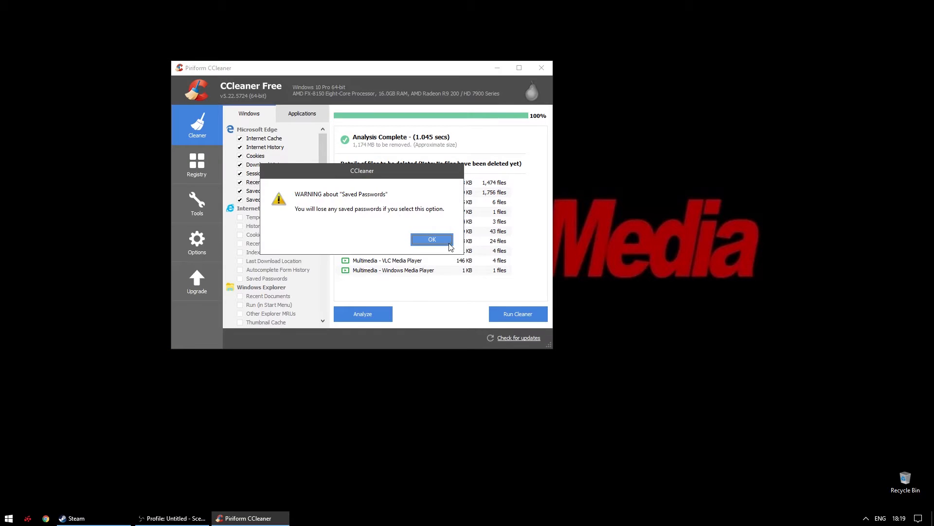
pyautogui.click(450, 247)
pyautogui.click(236, 209)
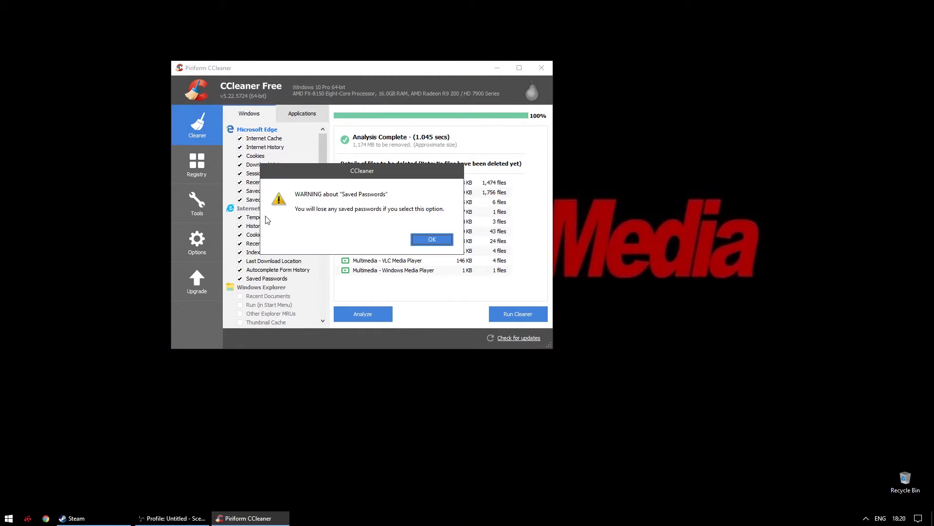
pyautogui.click(432, 240)
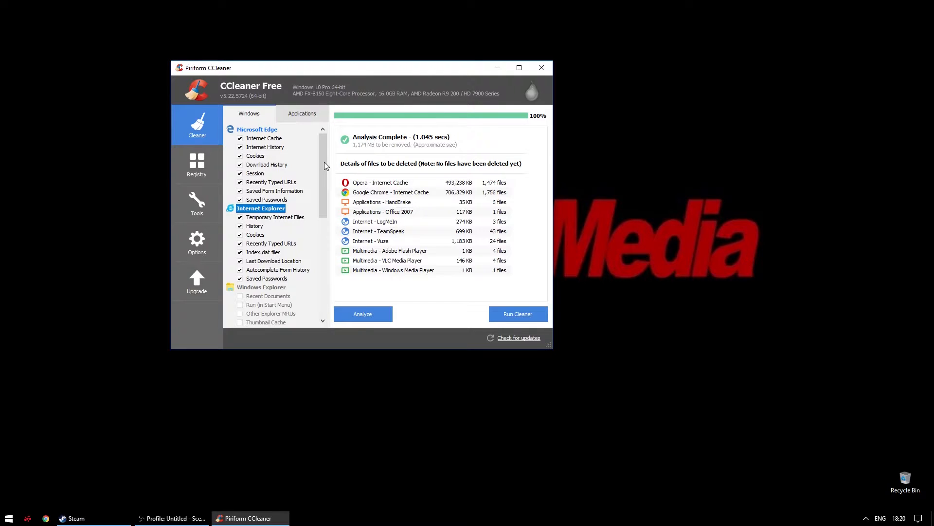
# Select Temporary Files, Memory Dumps, Chkdsk File Fragments, Windows Log Files and Windows Error Reporting in the System cleaning group.
pyautogui.scroll(-3, 325, 162)
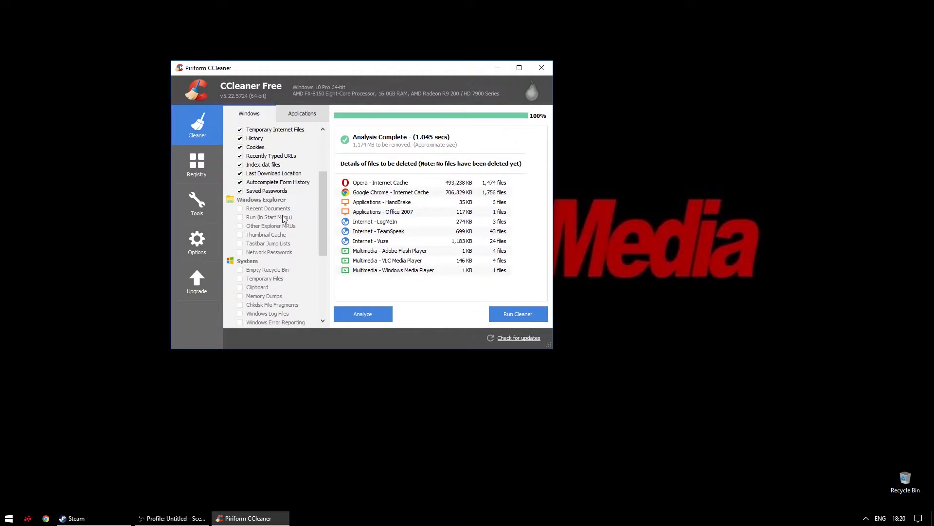
pyautogui.moveTo(320, 196); pyautogui.dragTo(322, 232)
pyautogui.click(247, 181)
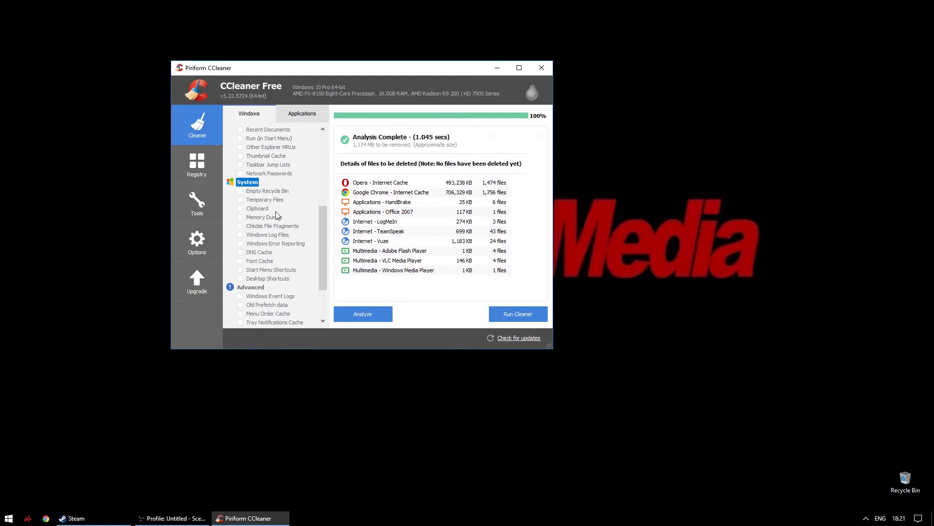
pyautogui.click(240, 200)
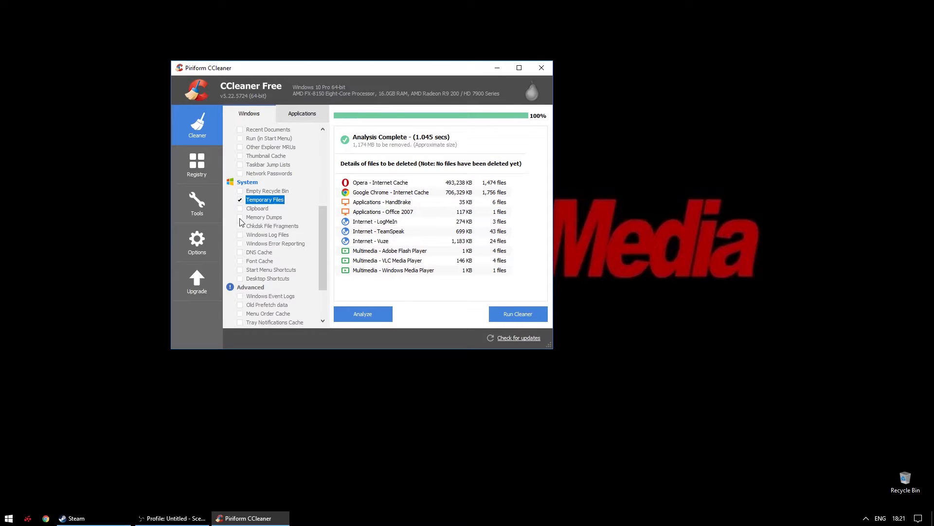
pyautogui.click(240, 217)
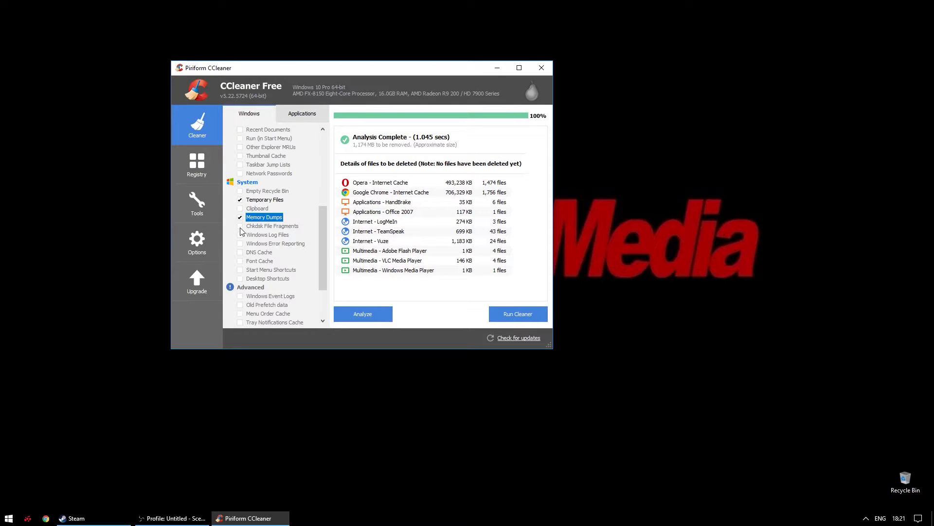
pyautogui.click(240, 226)
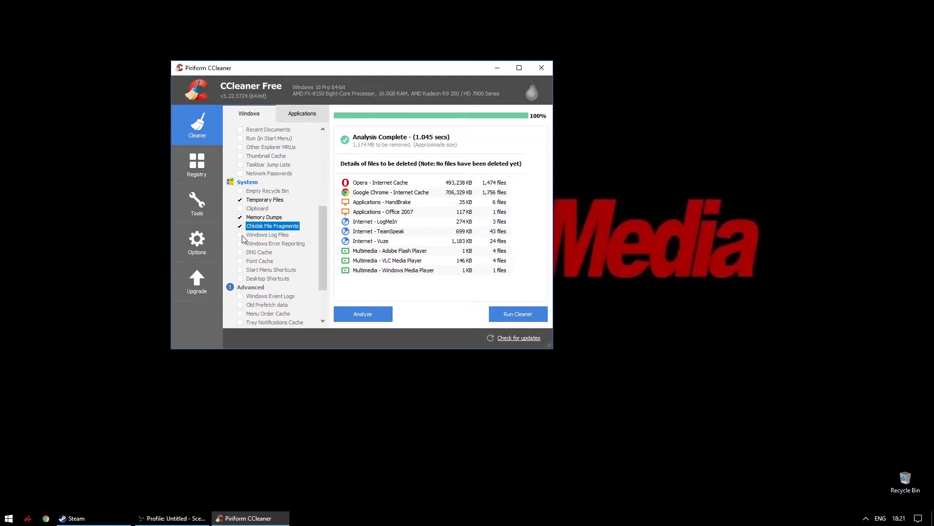
pyautogui.click(240, 235)
pyautogui.click(240, 244)
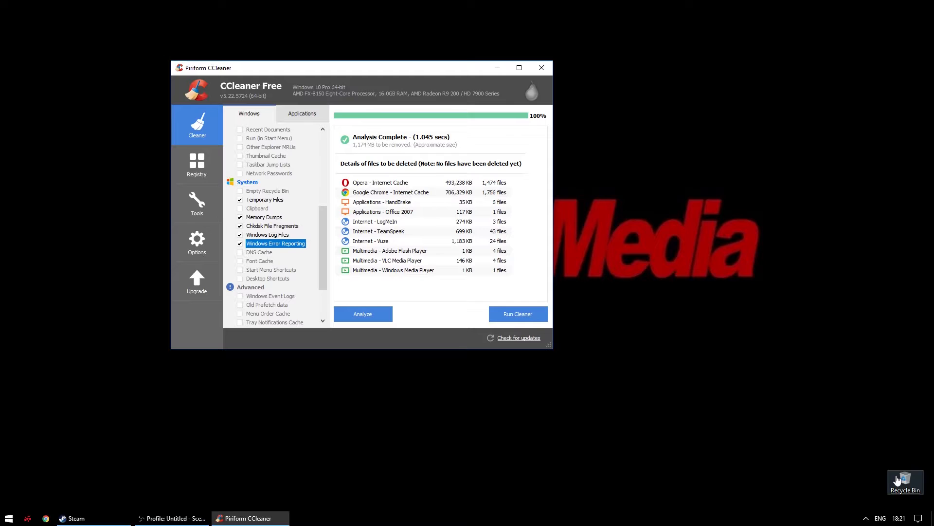
# Select Empty Recycle Bin in the System group and Old Prefetch data in the Advanced group of the Windows cleaning list.
pyautogui.click(240, 191)
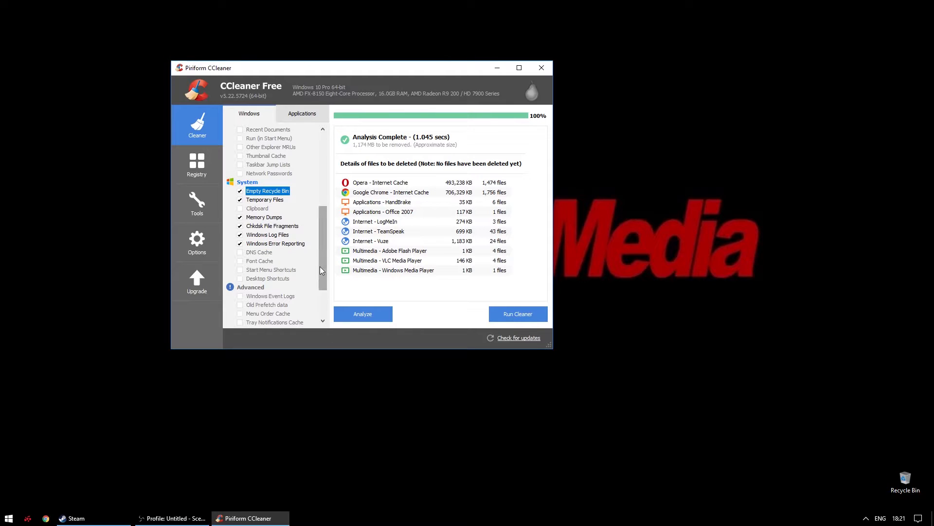
pyautogui.moveTo(319, 267); pyautogui.dragTo(317, 369)
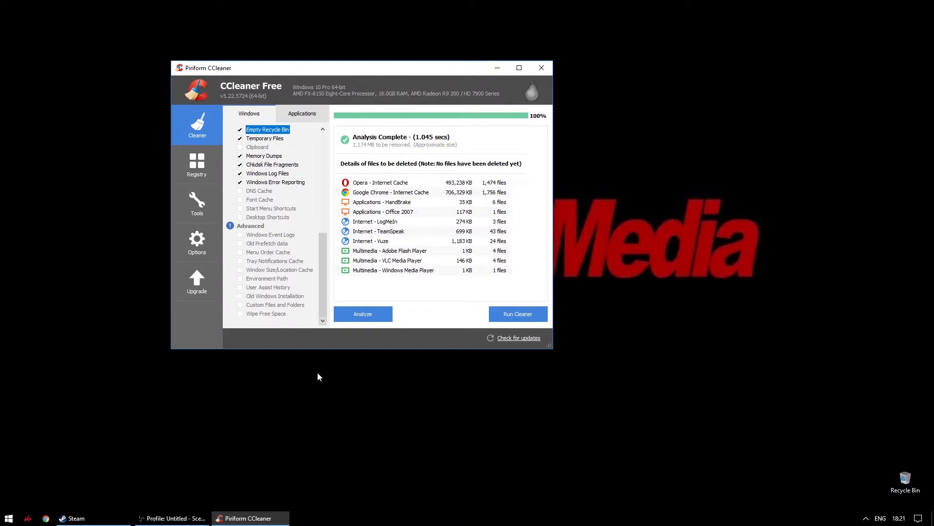
pyautogui.click(238, 244)
pyautogui.click(239, 244)
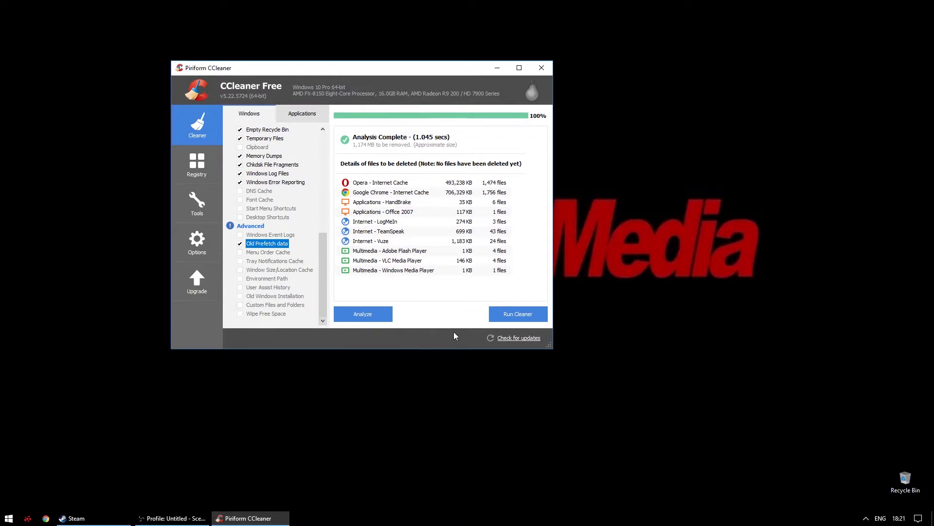
# Analyze the selected cleaning items and run the cleaner, agreeing to permanently delete the files.
pyautogui.click(372, 314)
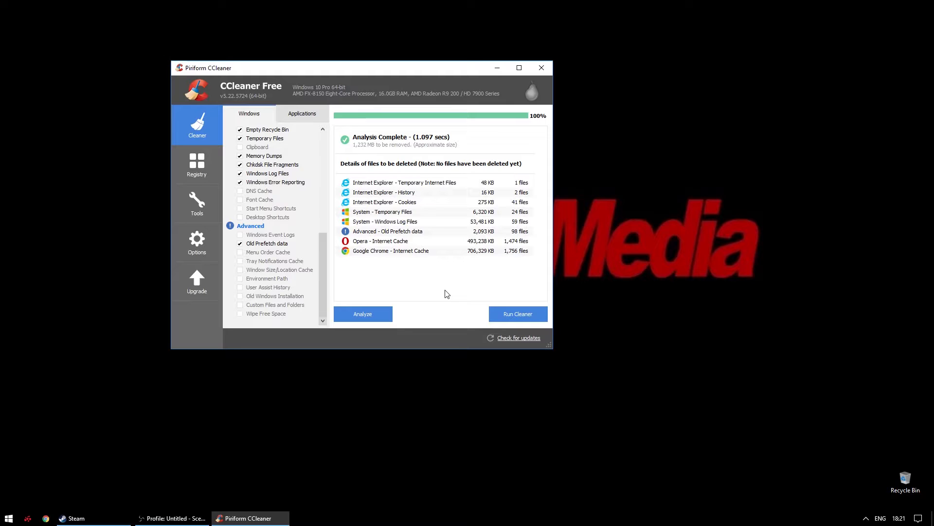
pyautogui.click(524, 316)
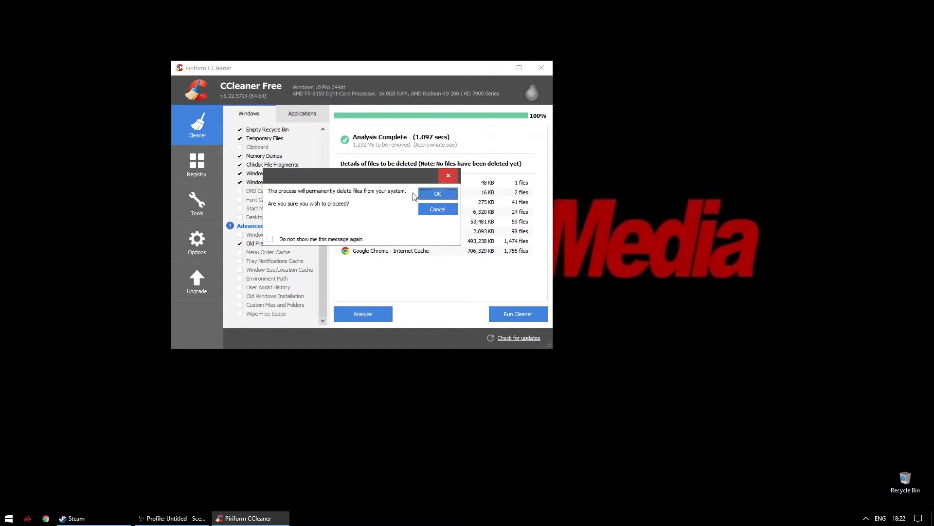
pyautogui.click(445, 195)
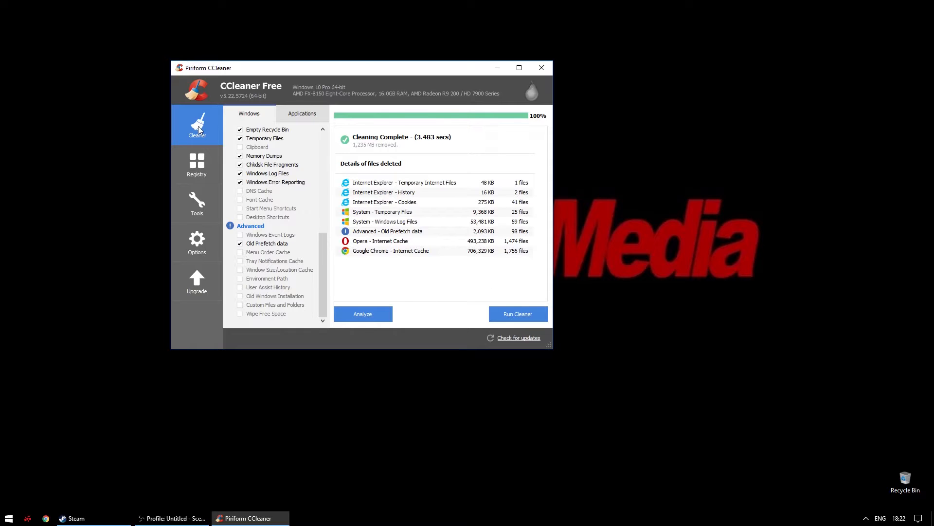
# Scan the registry for issues with all categories selected and start fixing the selected issues.
pyautogui.click(196, 171)
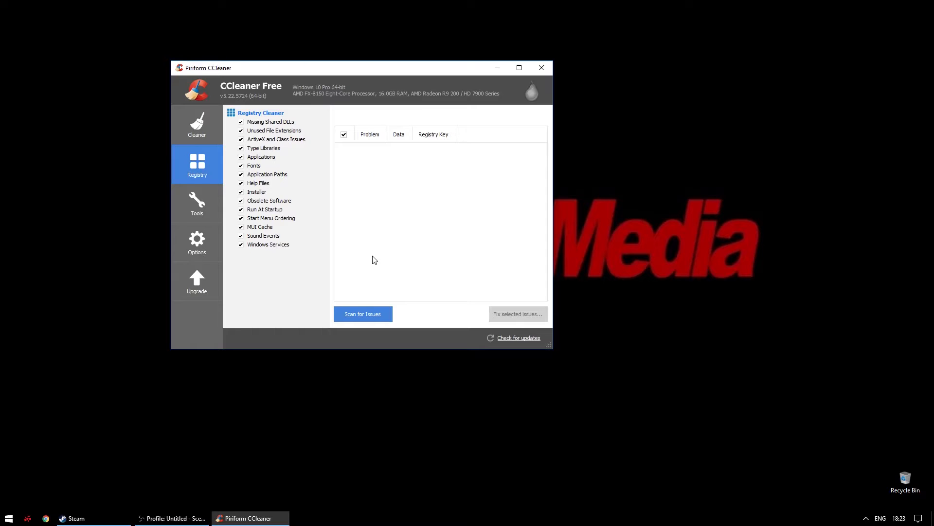
pyautogui.click(372, 317)
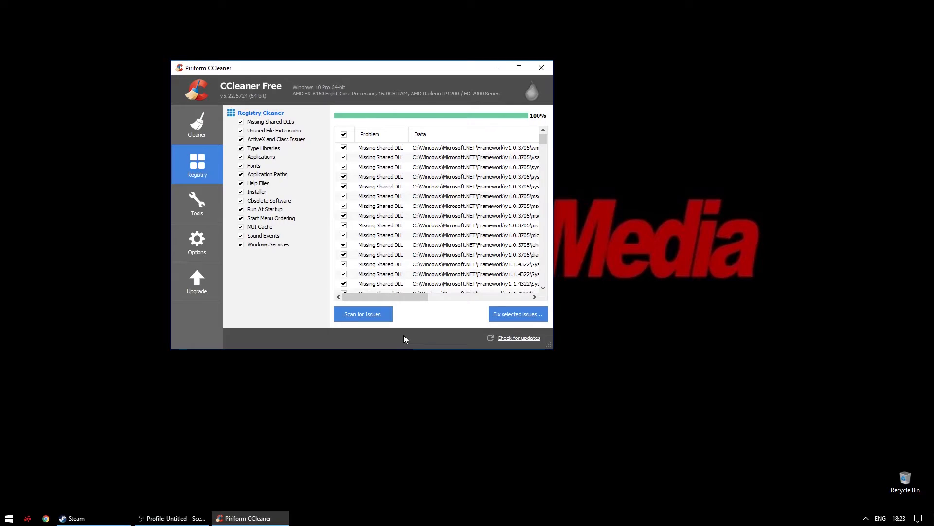
pyautogui.click(505, 318)
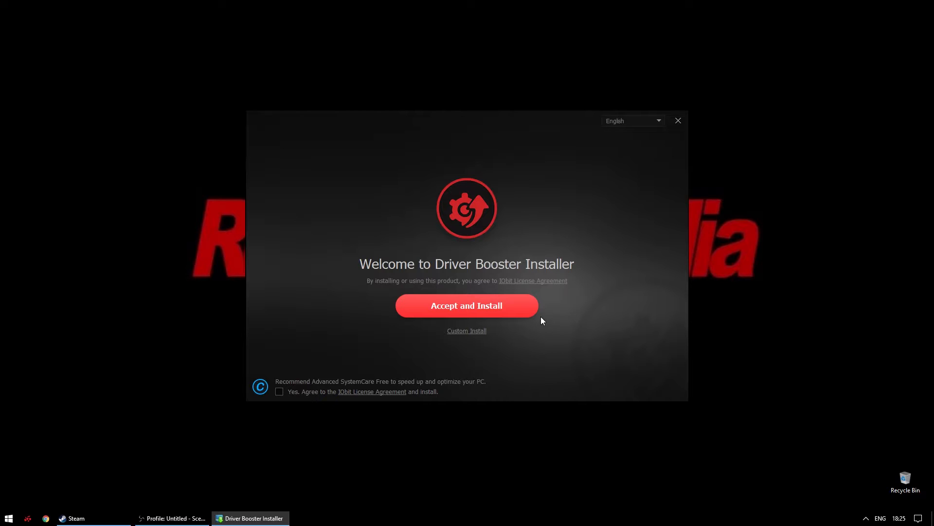
# In the Driver Booster installer, run a custom install to the default folder without a desktop icon or pinned taskbar icon.
pyautogui.click(467, 335)
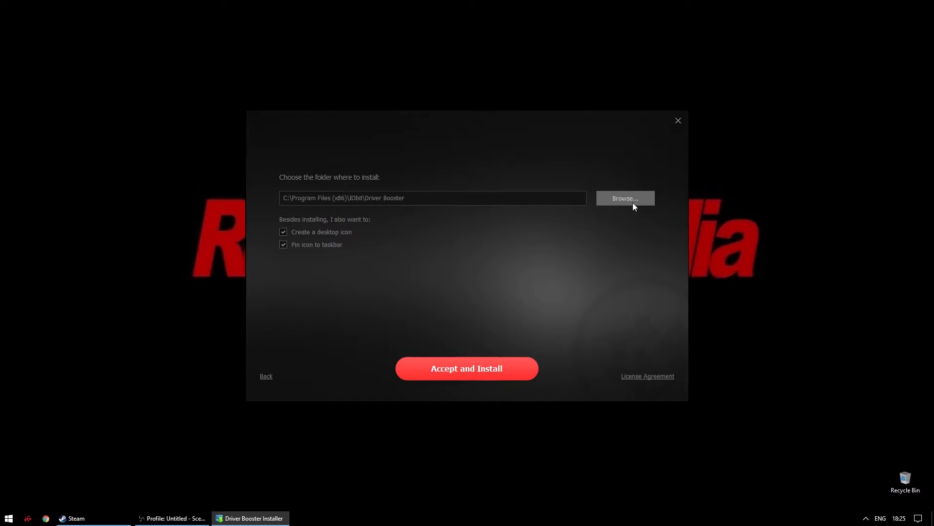
pyautogui.click(280, 232)
pyautogui.click(283, 246)
pyautogui.click(266, 377)
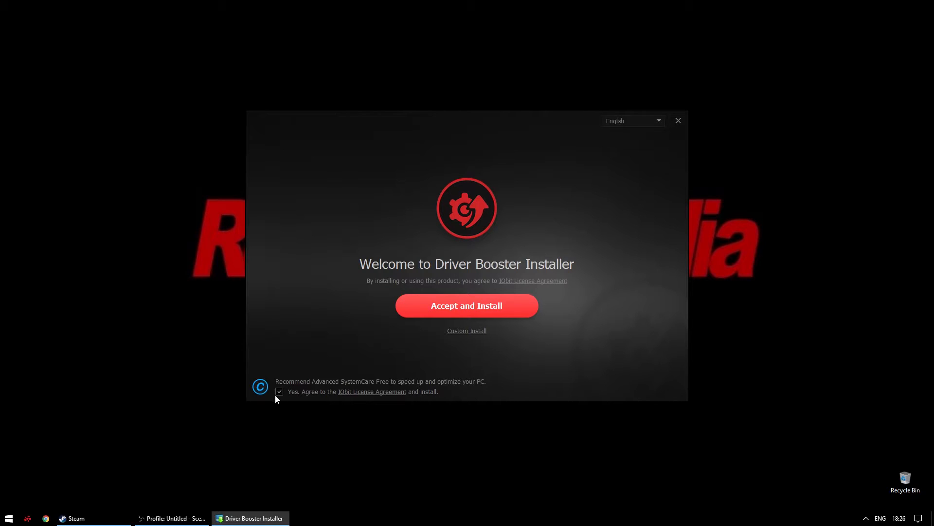
pyautogui.click(464, 334)
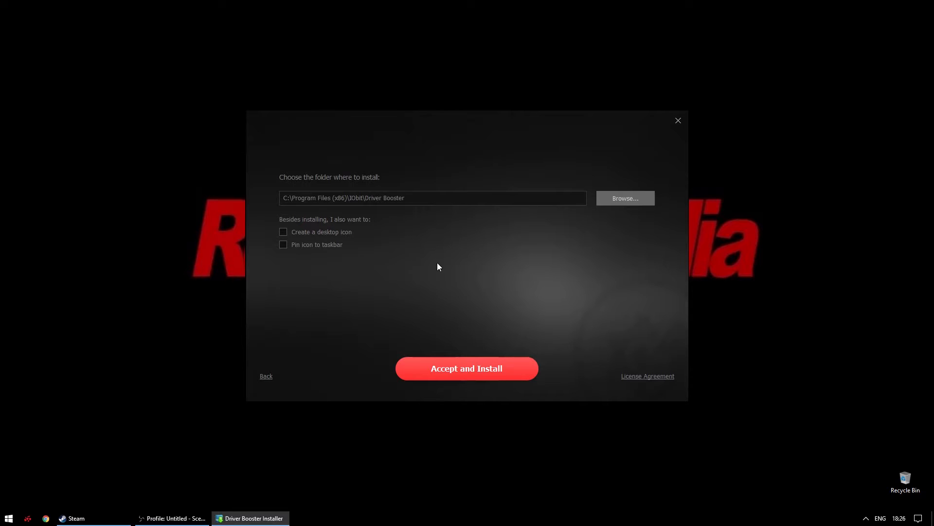
pyautogui.click(474, 372)
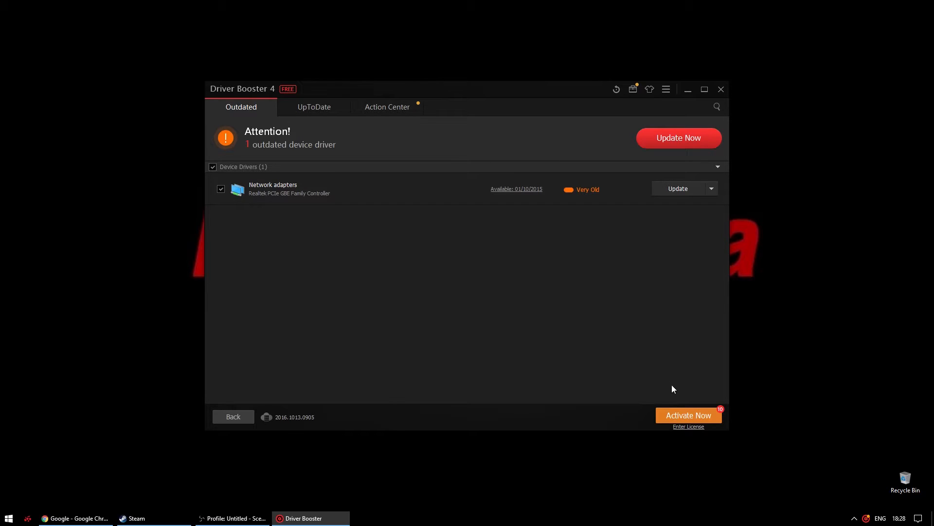
# Update the outdated Realtek PCIe GBE network adapter driver and accept the installation notices.
pyautogui.click(699, 141)
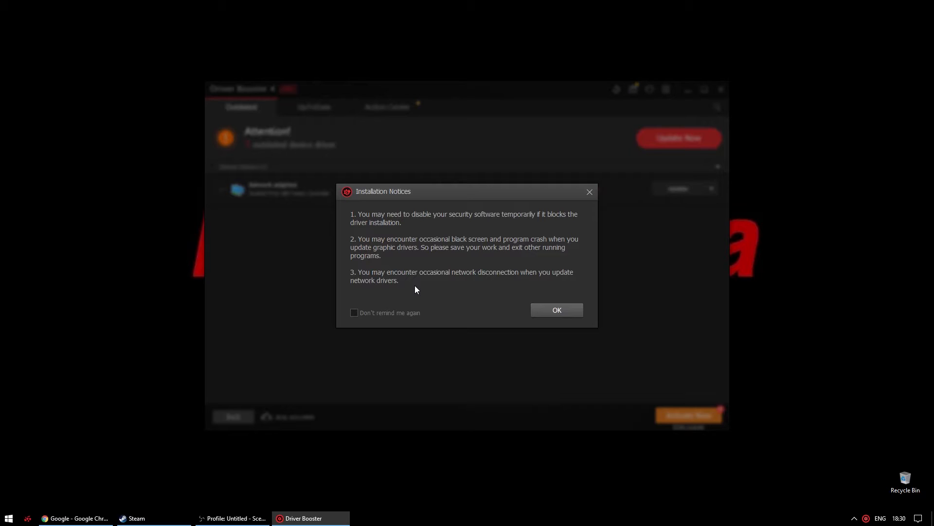
pyautogui.click(542, 310)
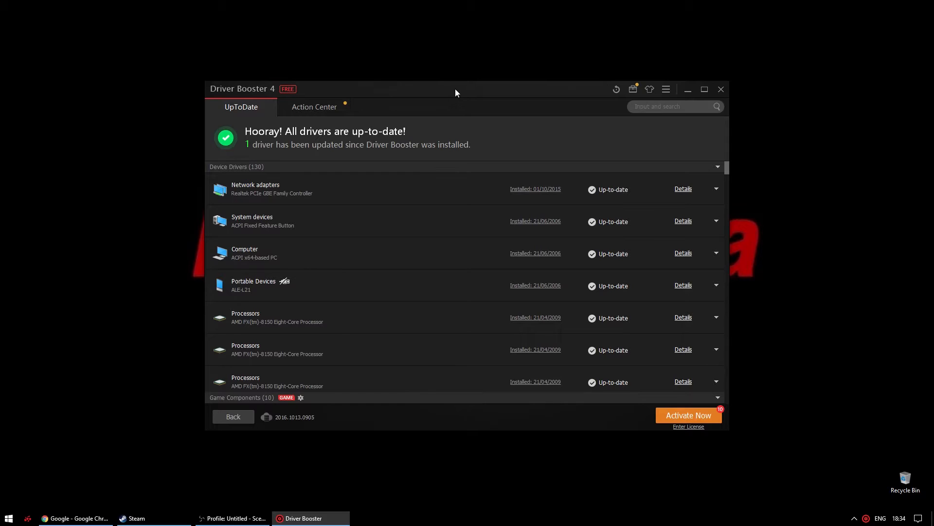
# Turn off minimizing to the system tray on close and scanning automatically at launch in the settings, and close Driver Booster.
pyautogui.click(665, 88)
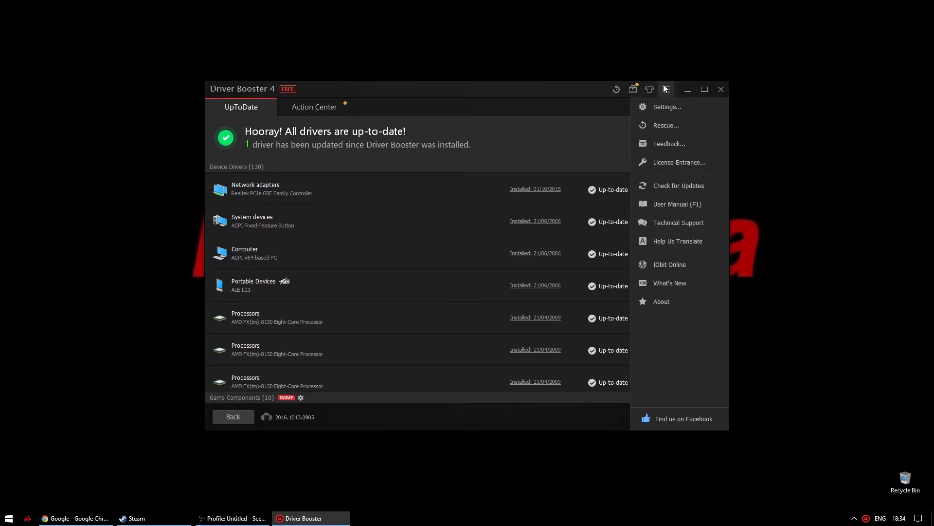
pyautogui.click(663, 108)
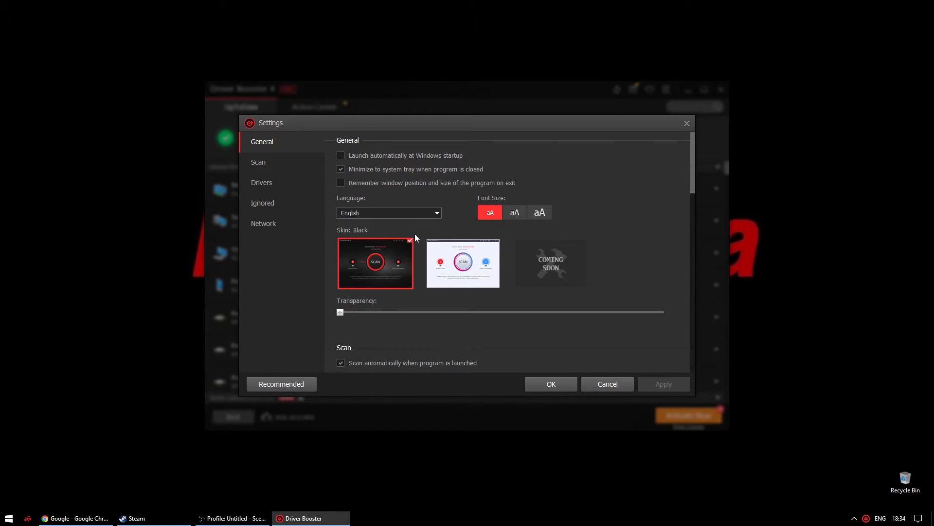
pyautogui.click(351, 168)
pyautogui.scroll(-5, 428, 198)
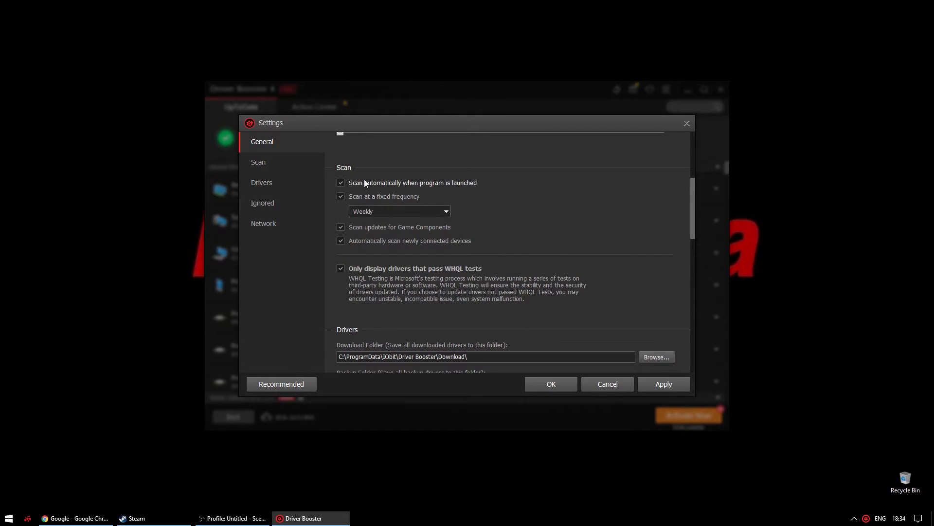
pyautogui.click(455, 182)
pyautogui.scroll(5, 535, 185)
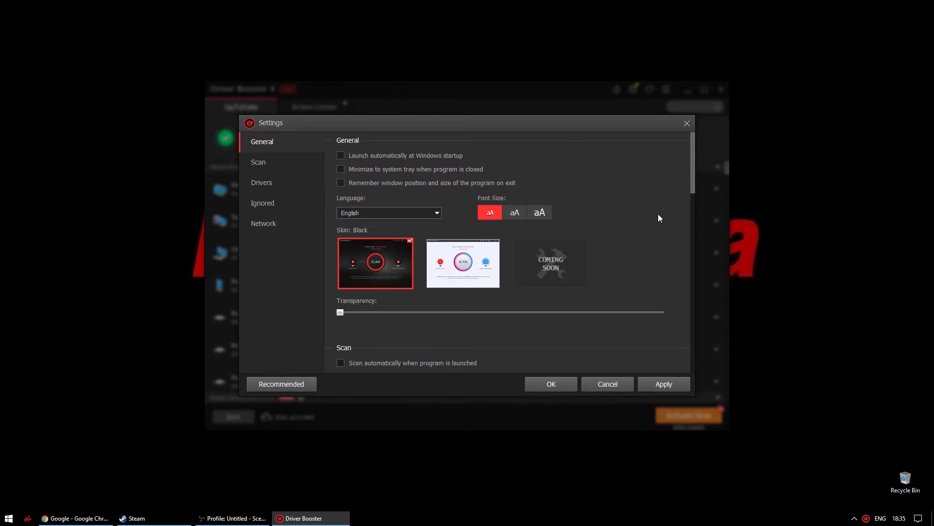
pyautogui.click(555, 385)
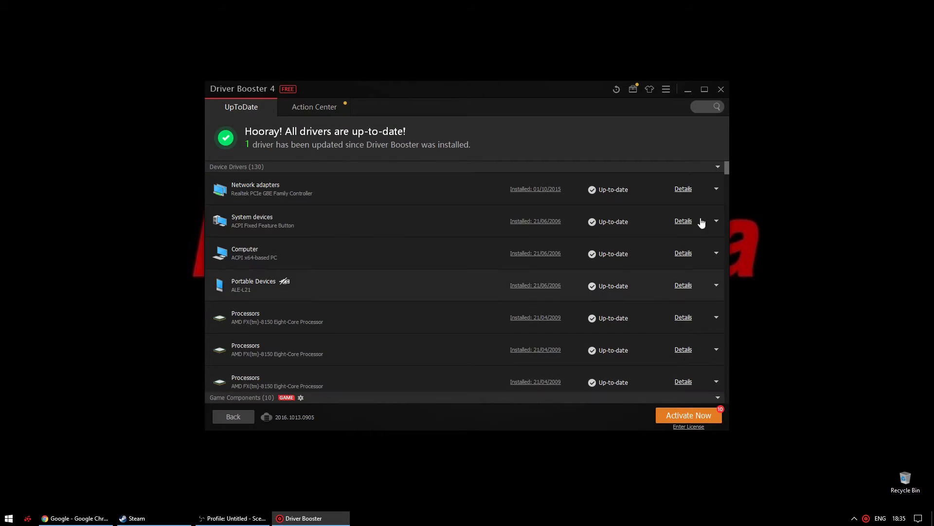
pyautogui.click(721, 92)
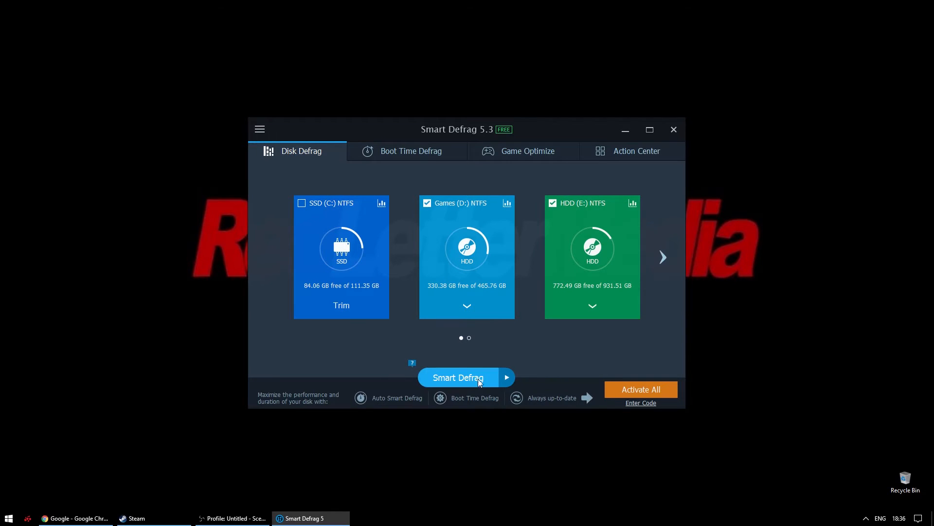
# In Smart Defrag, exclude the Games (D:) drive and analyze the fragmentation of HDD (E:).
pyautogui.click(505, 377)
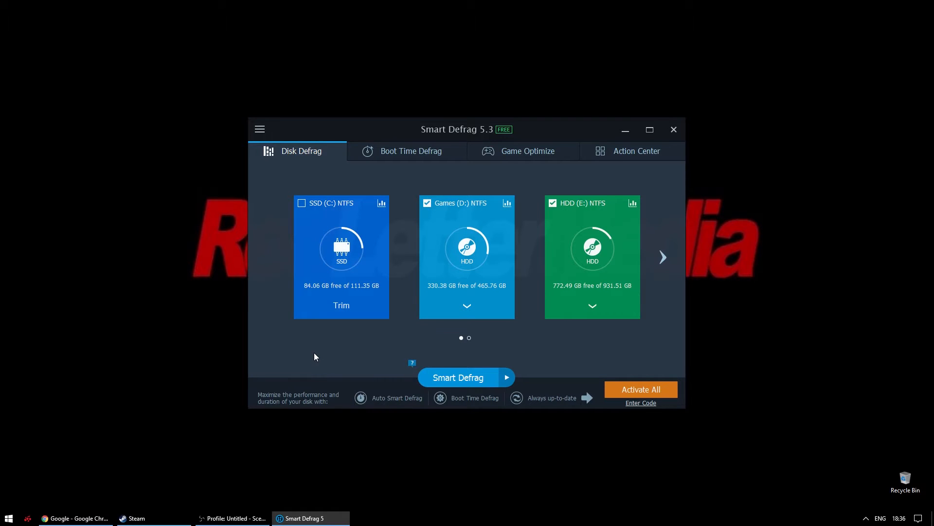
pyautogui.click(427, 203)
pyautogui.click(510, 377)
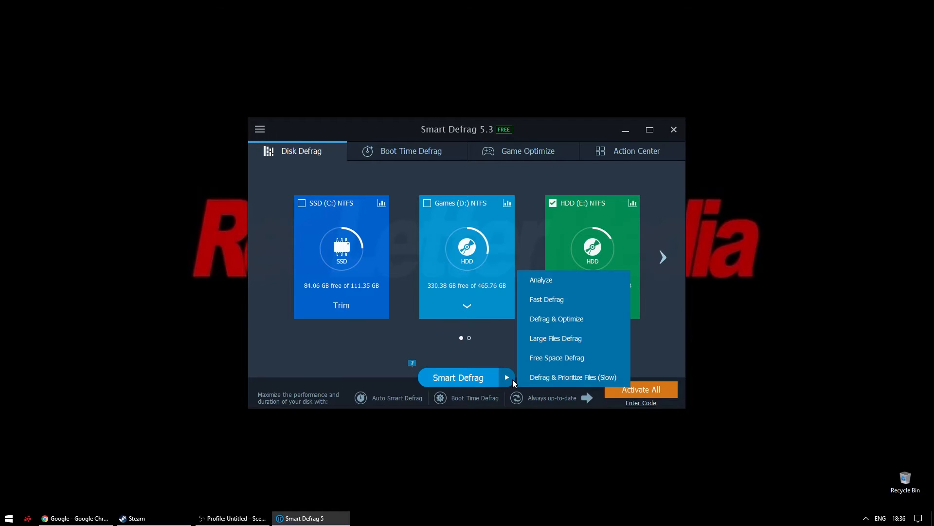
pyautogui.click(549, 279)
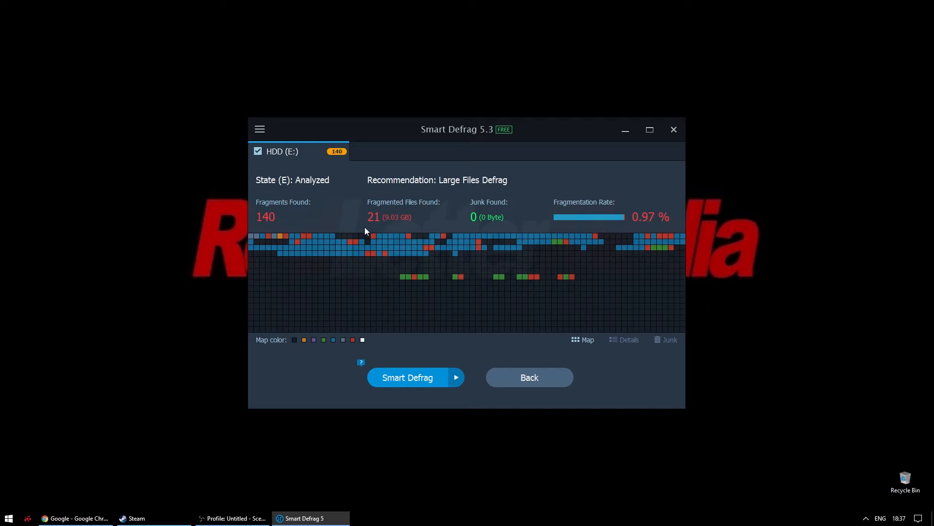
# Run a Fast Defrag on HDD (E:) and minimize Smart Defrag while it runs.
pyautogui.click(458, 377)
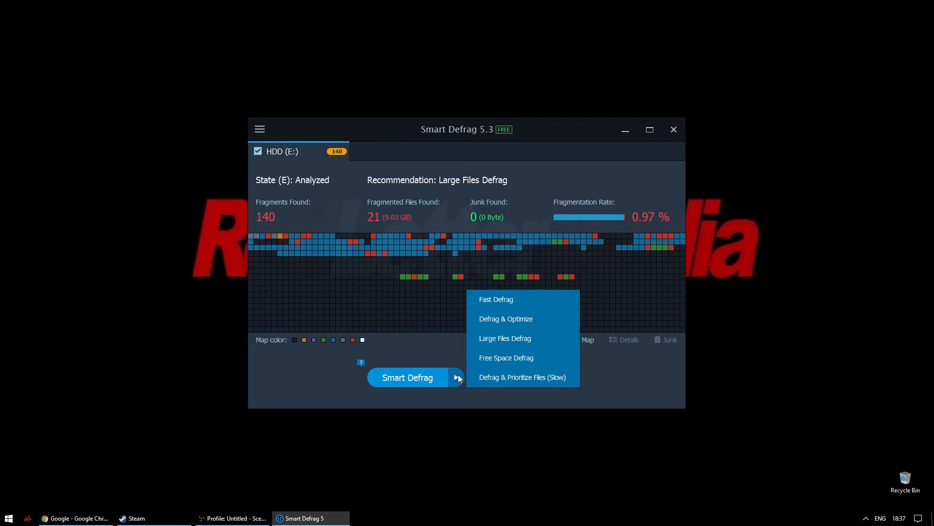
pyautogui.click(502, 300)
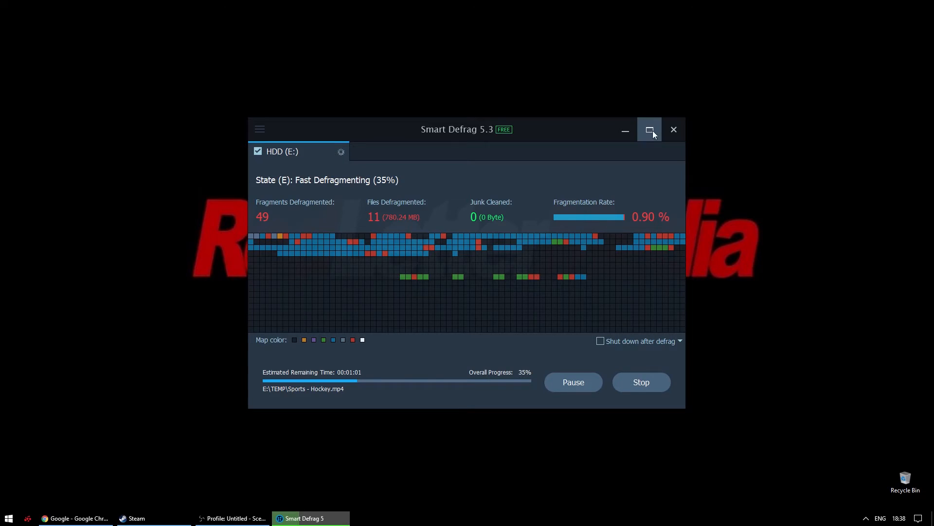
pyautogui.click(627, 133)
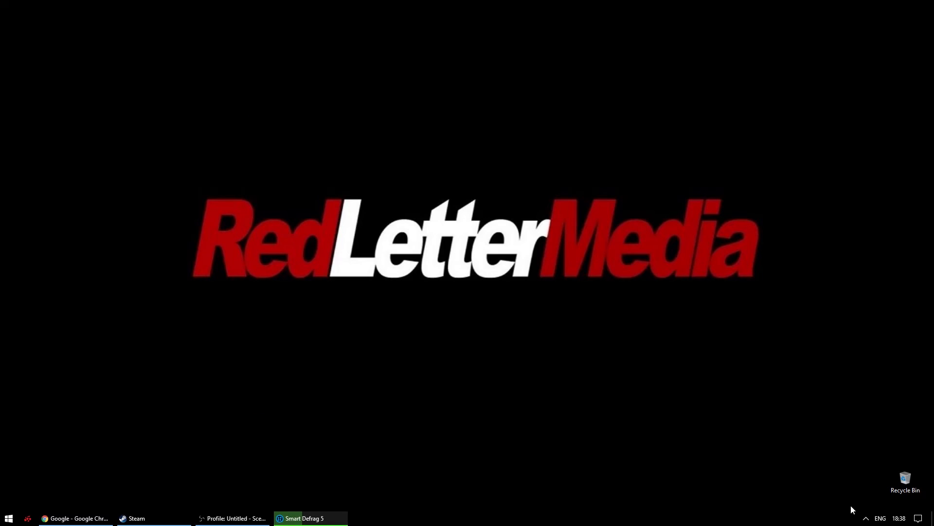